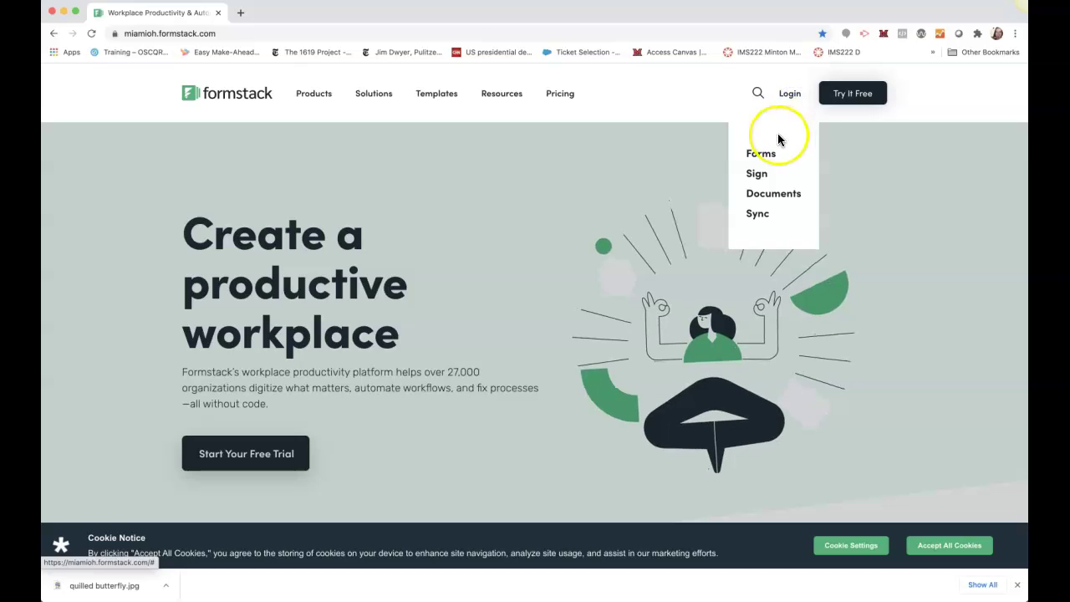
Step: Sign in to Formstack Forms through Google with the university account
click(763, 155)
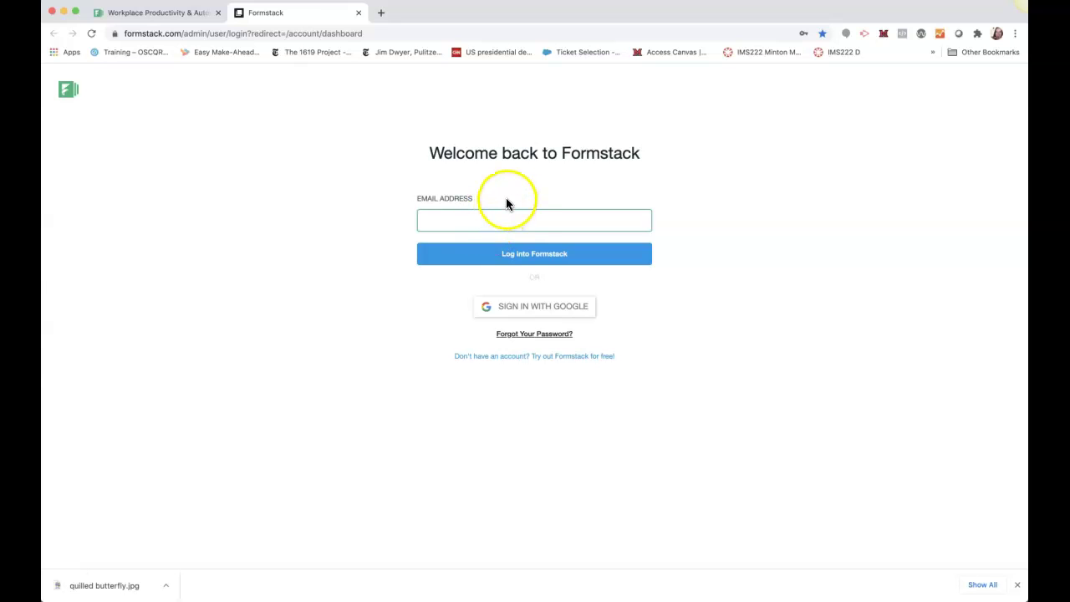
click(512, 309)
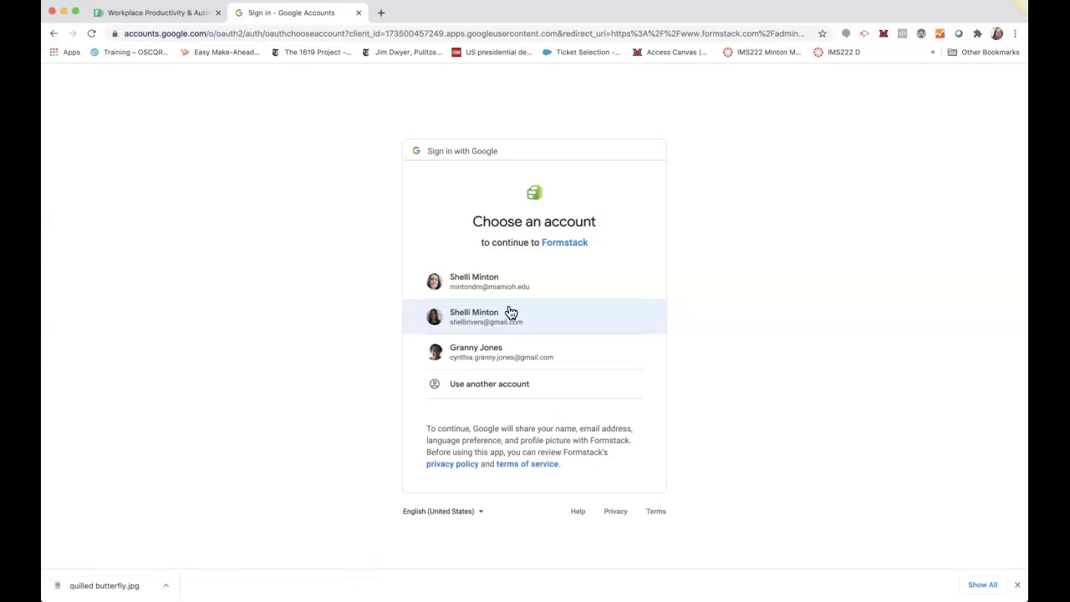
click(483, 285)
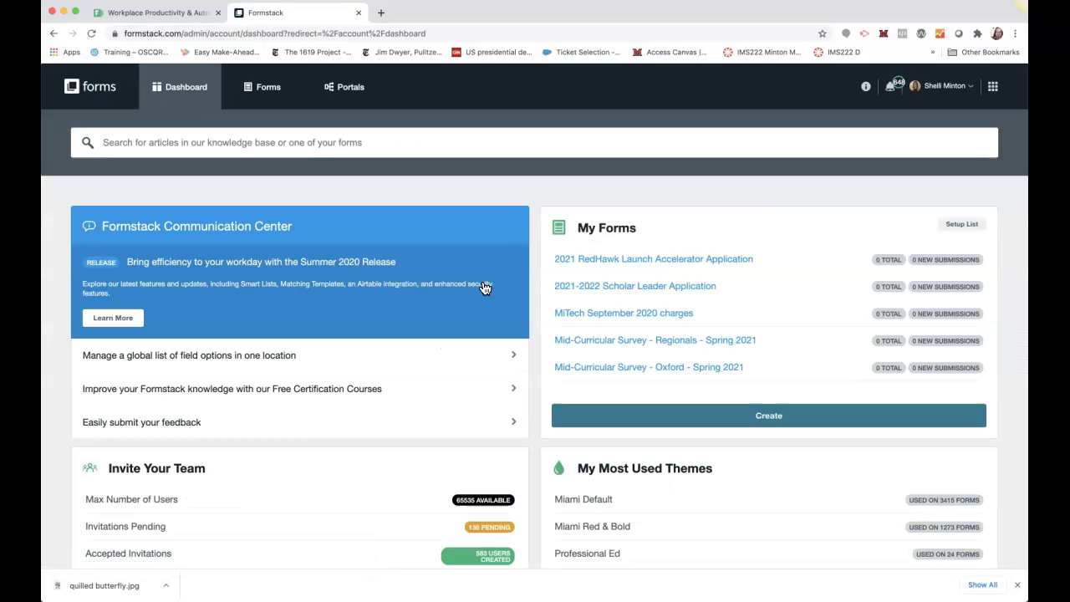
Step: Start creating a new item of type Form in the 0Formstack Training Assessments folder
click(273, 94)
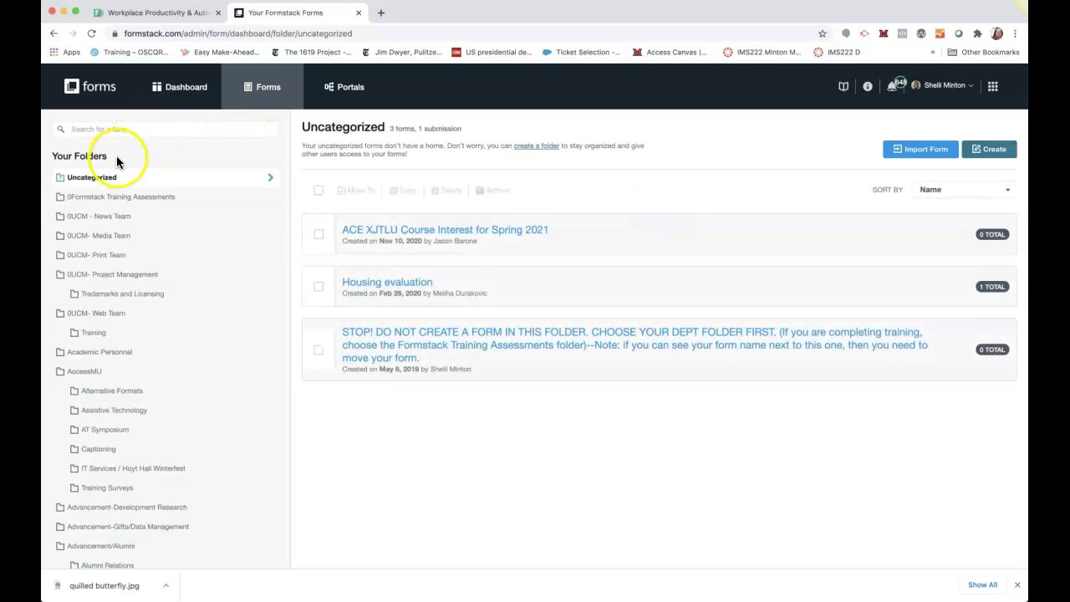
click(136, 201)
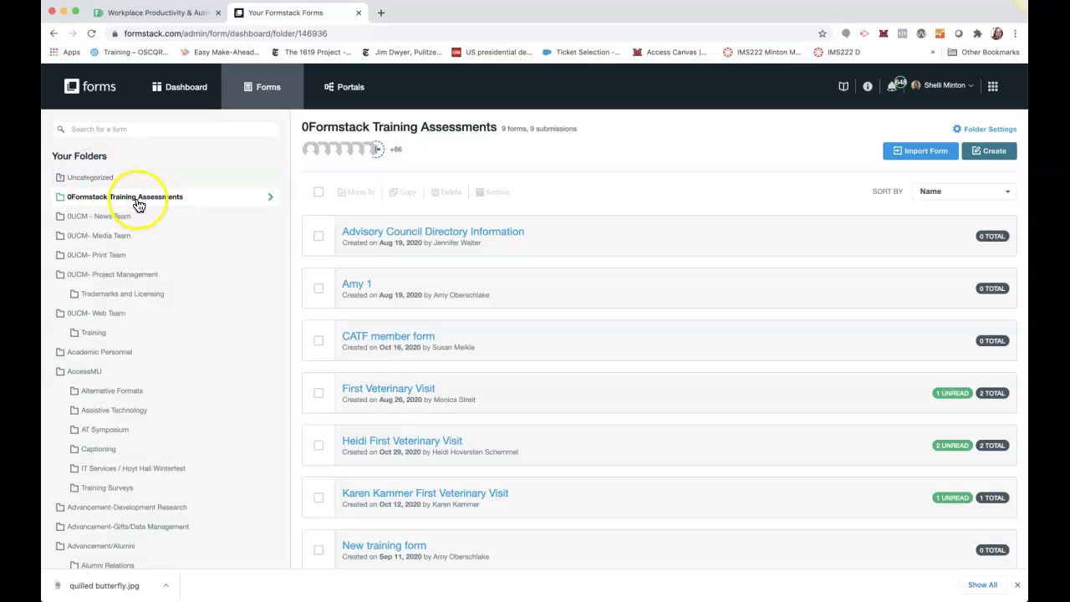
click(1000, 154)
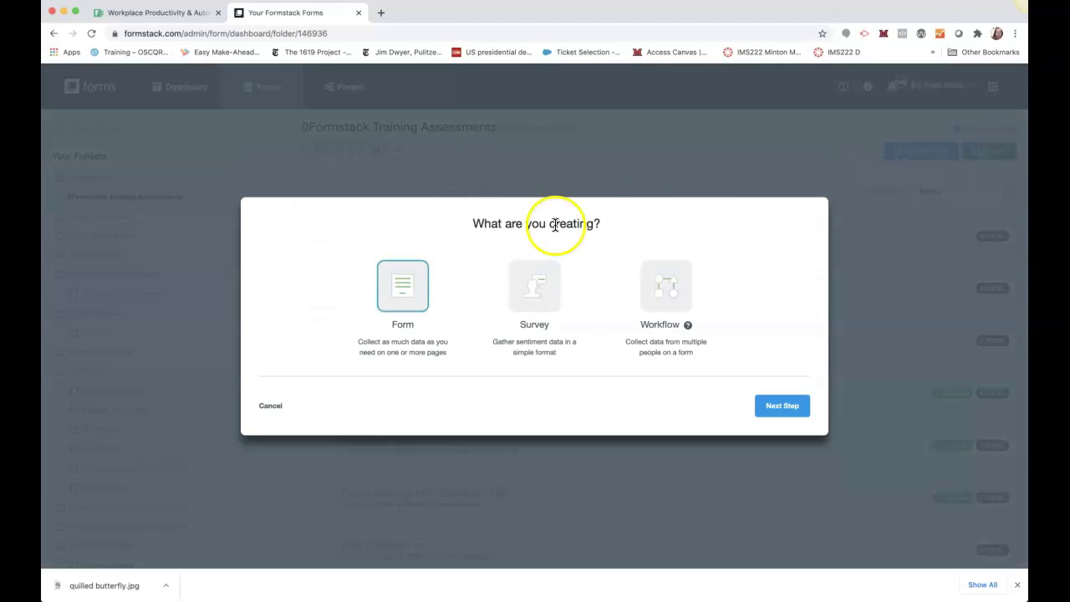
click(409, 285)
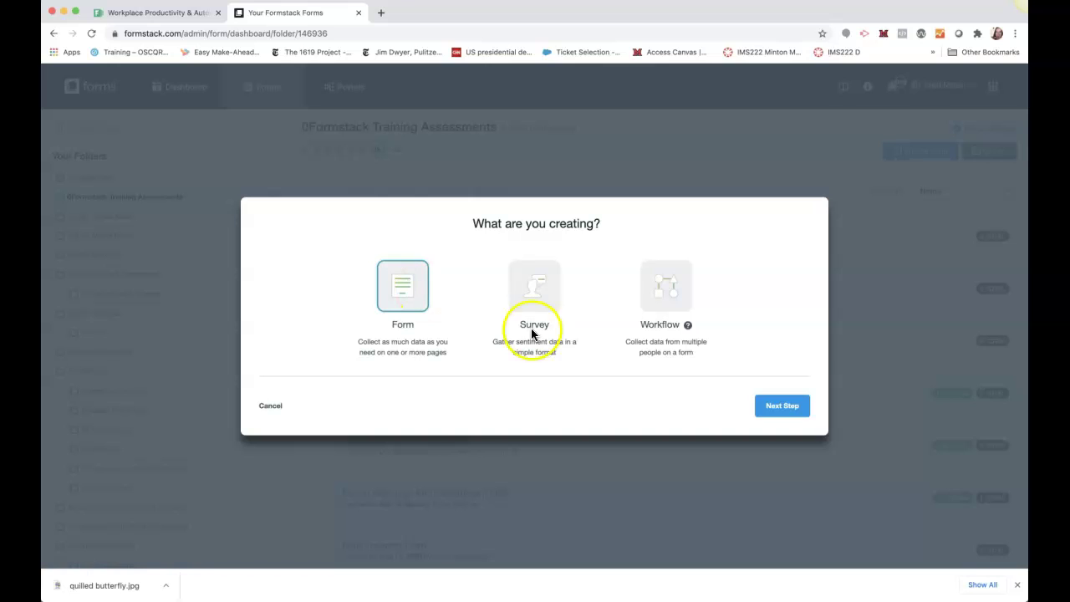
click(789, 407)
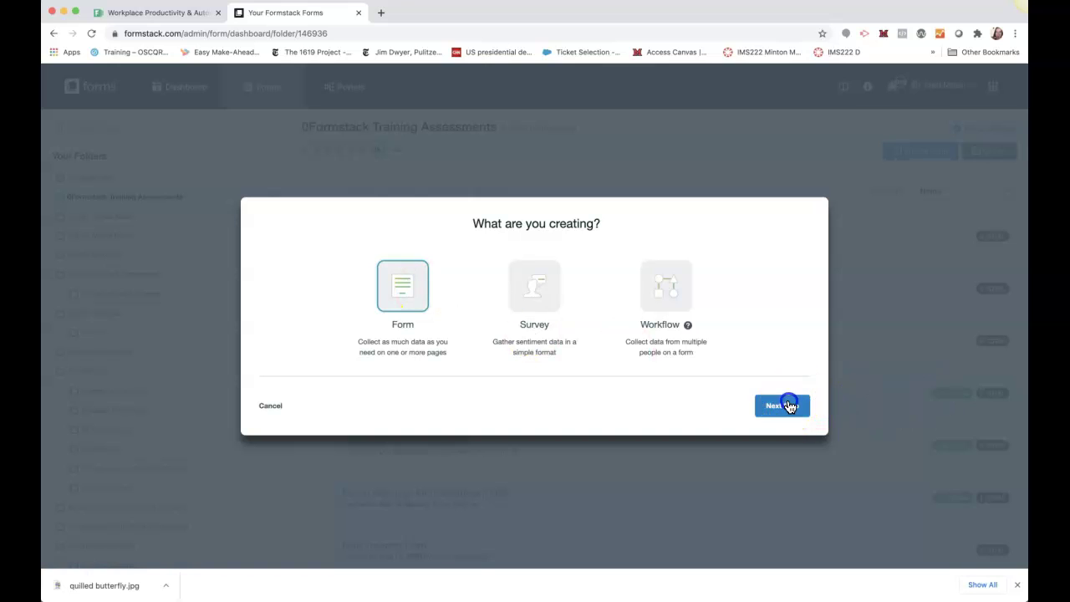
Step: Name the form with the creator's first name followed by "First Veterinary Visit" and start it as a blank form
click(352, 341)
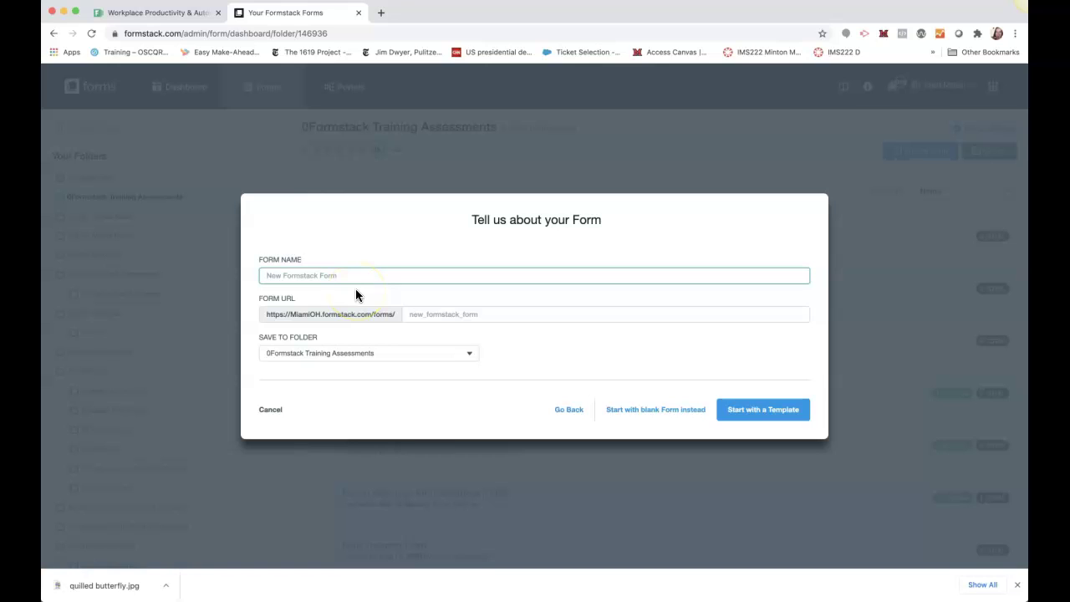
text(Shell)
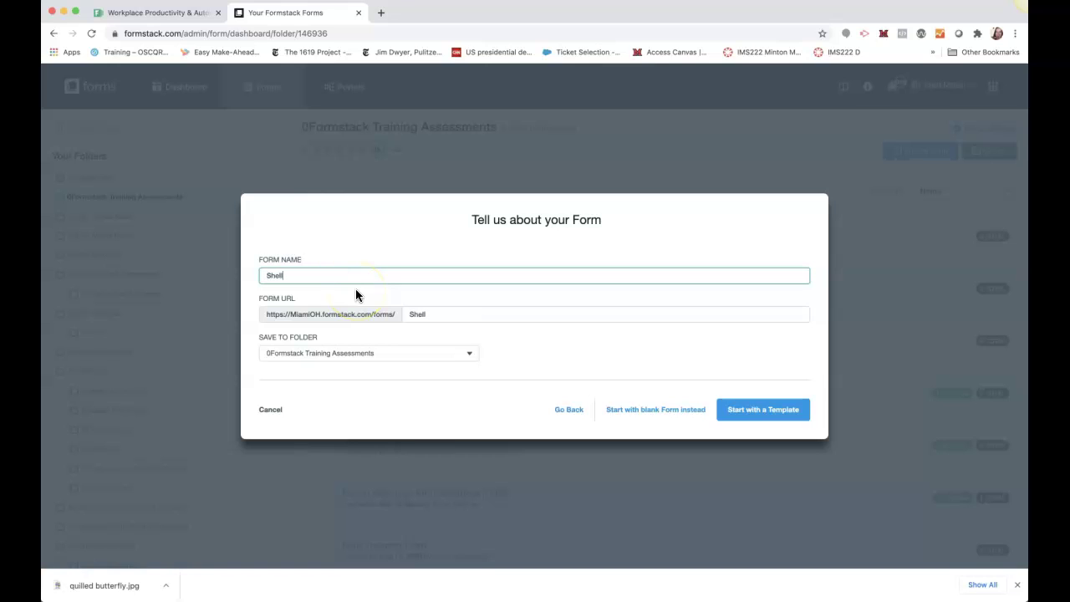
text(i First Veterin)
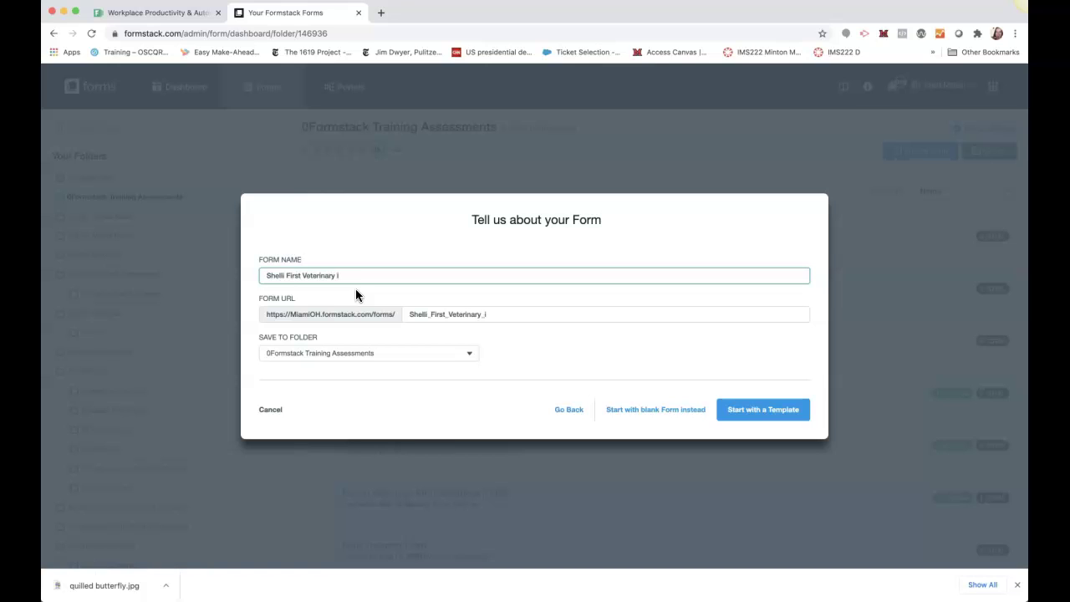
text(ary Visit)
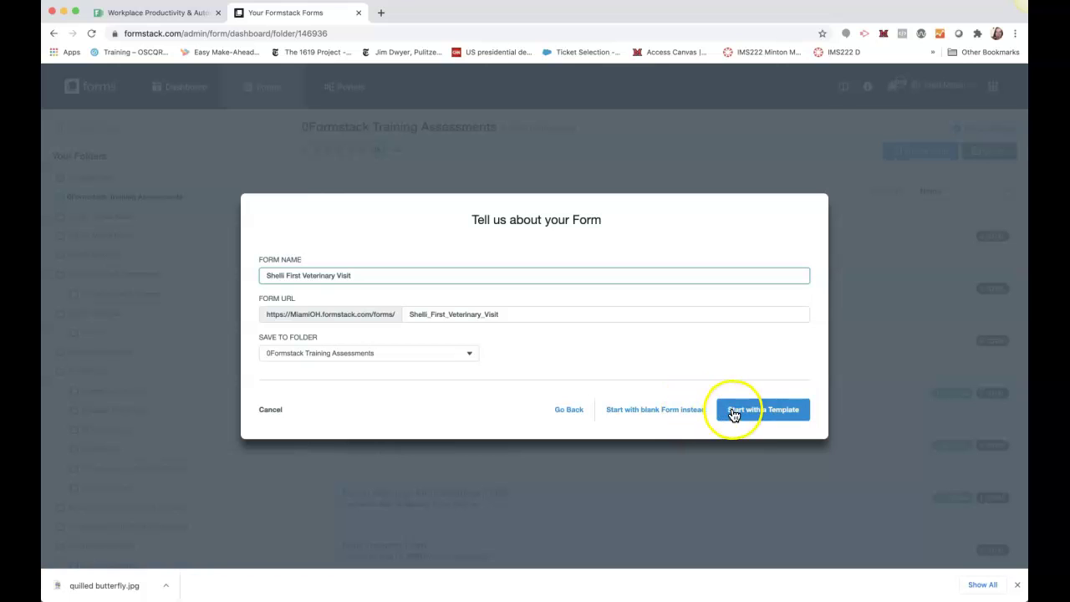
click(636, 418)
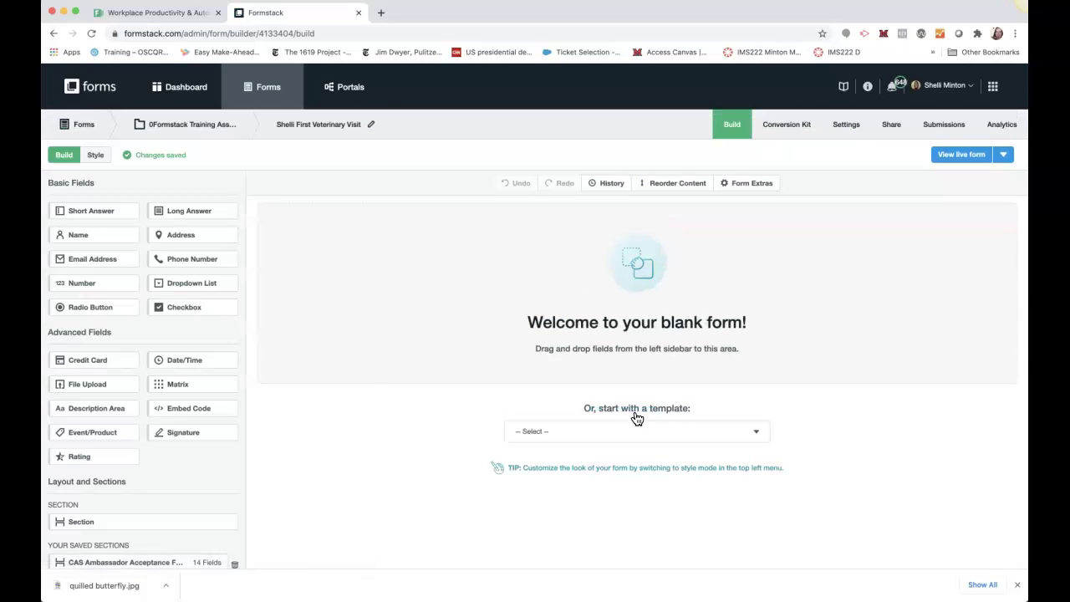
Step: Add a section to the blank form and give it the heading "First Veterinary Visit"
drag(164, 522, 592, 301)
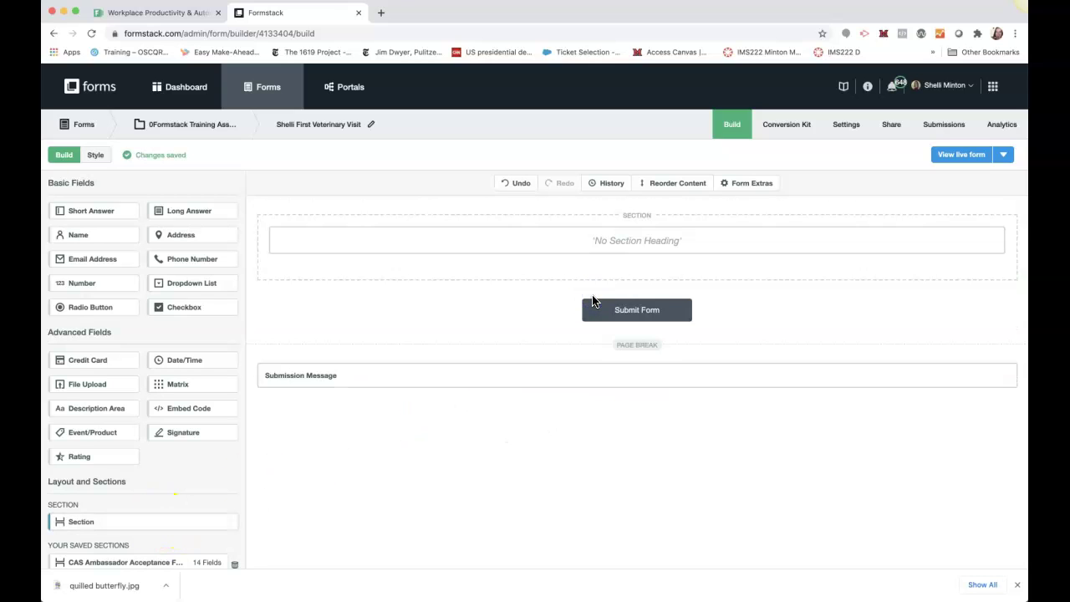
click(623, 241)
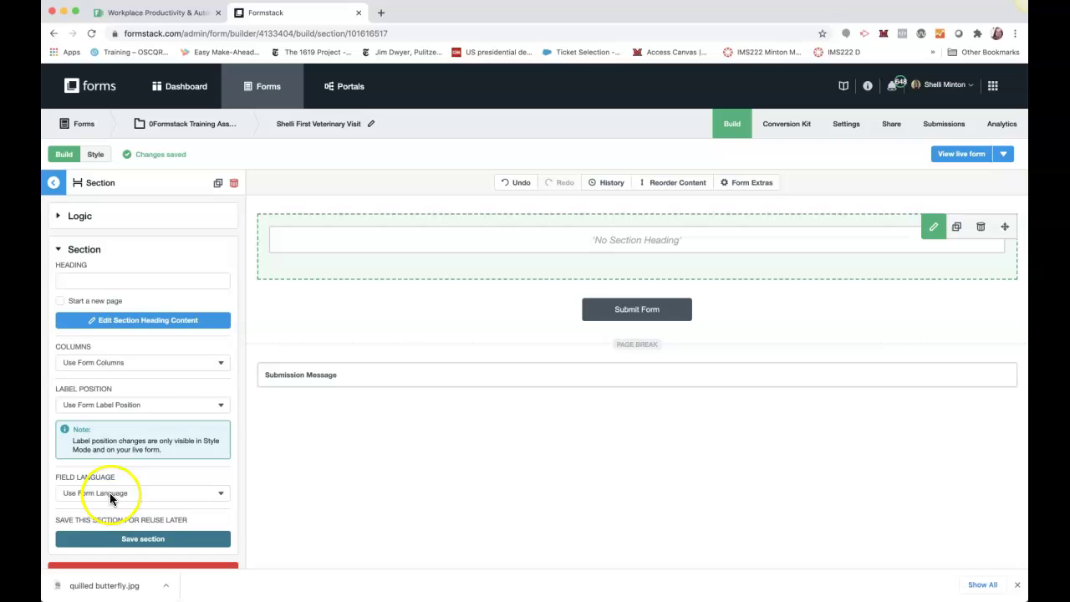
click(109, 280)
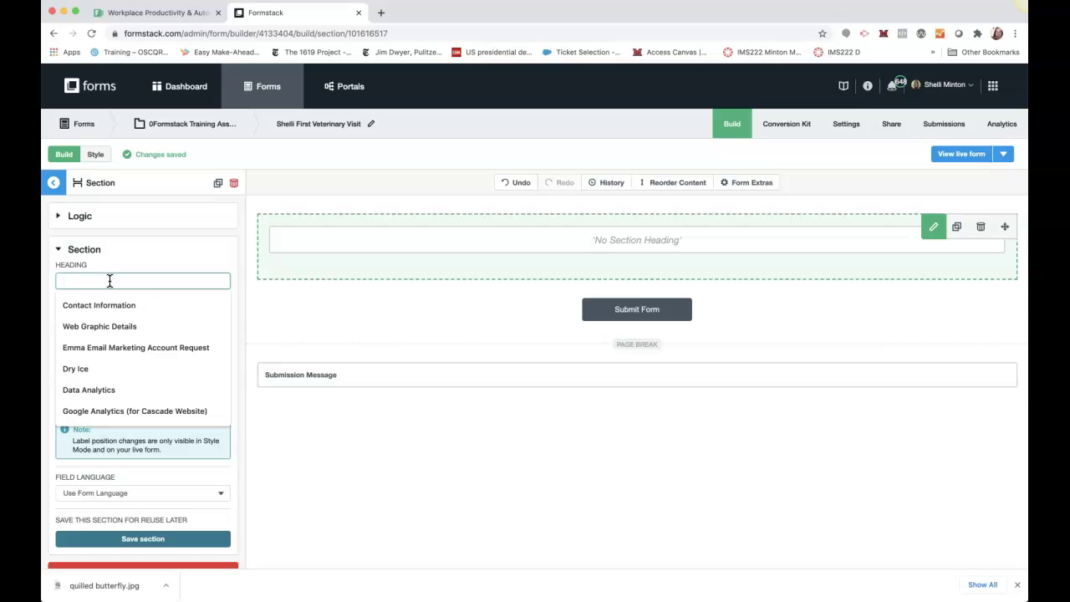
text(First)
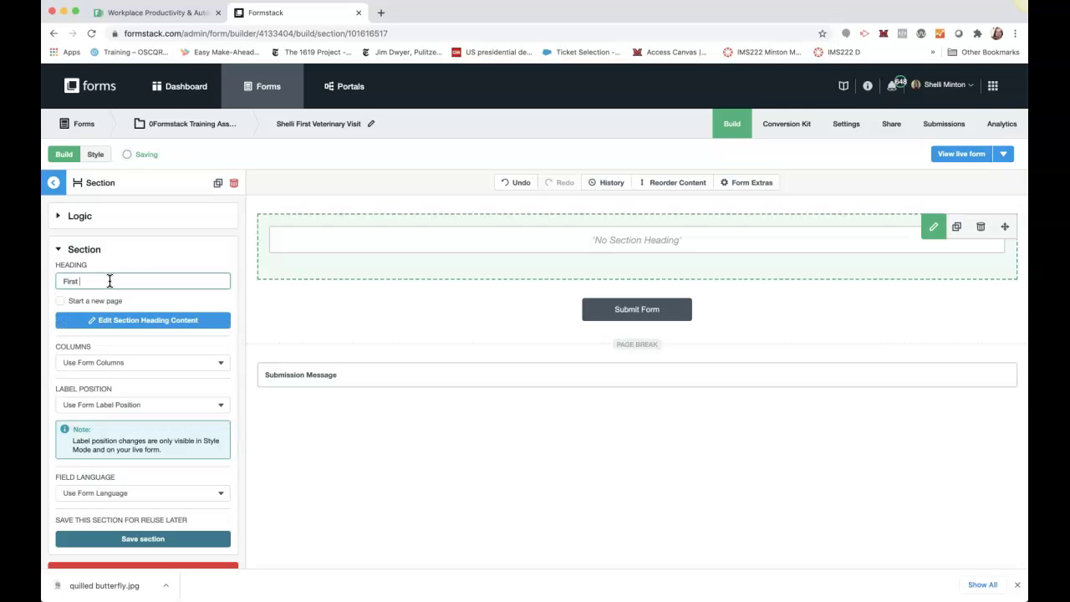
text( Veterinary Visit)
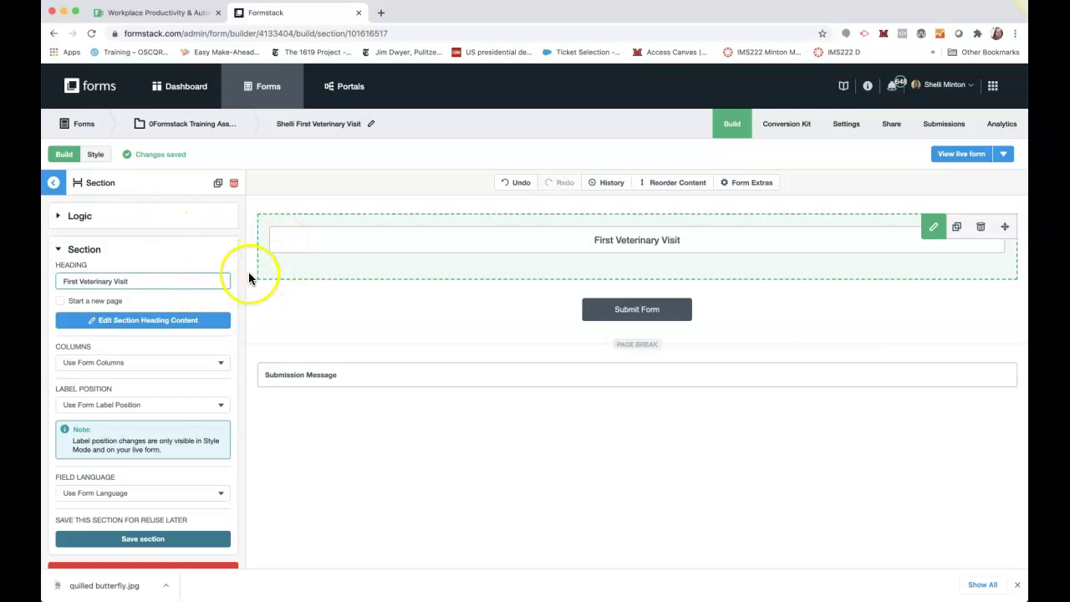
click(51, 183)
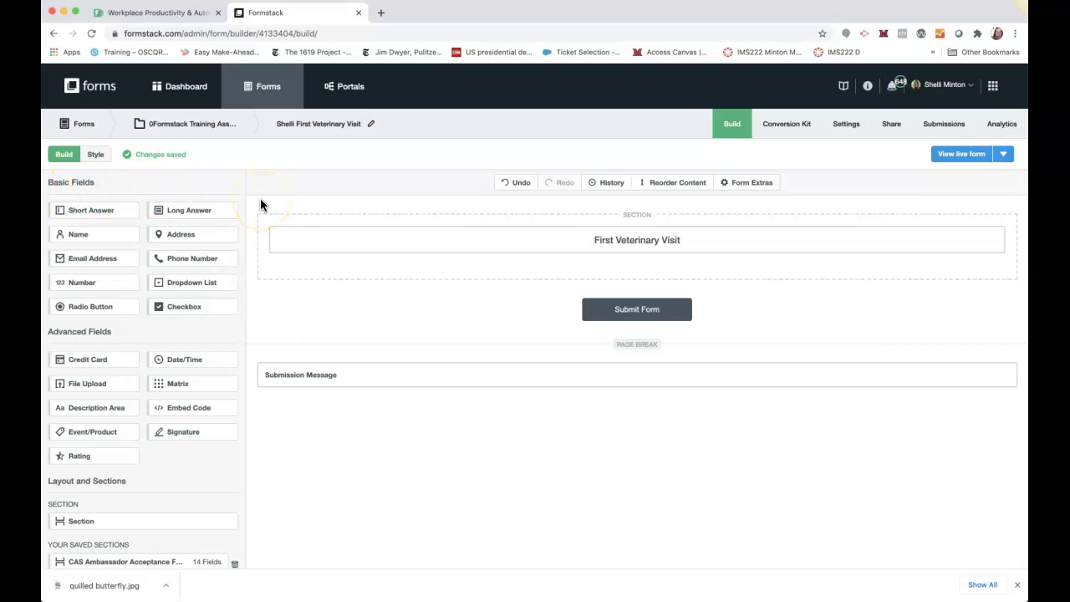
Step: Add a Name field to the First Veterinary Visit section and label it "Owner Name"
drag(106, 234, 383, 256)
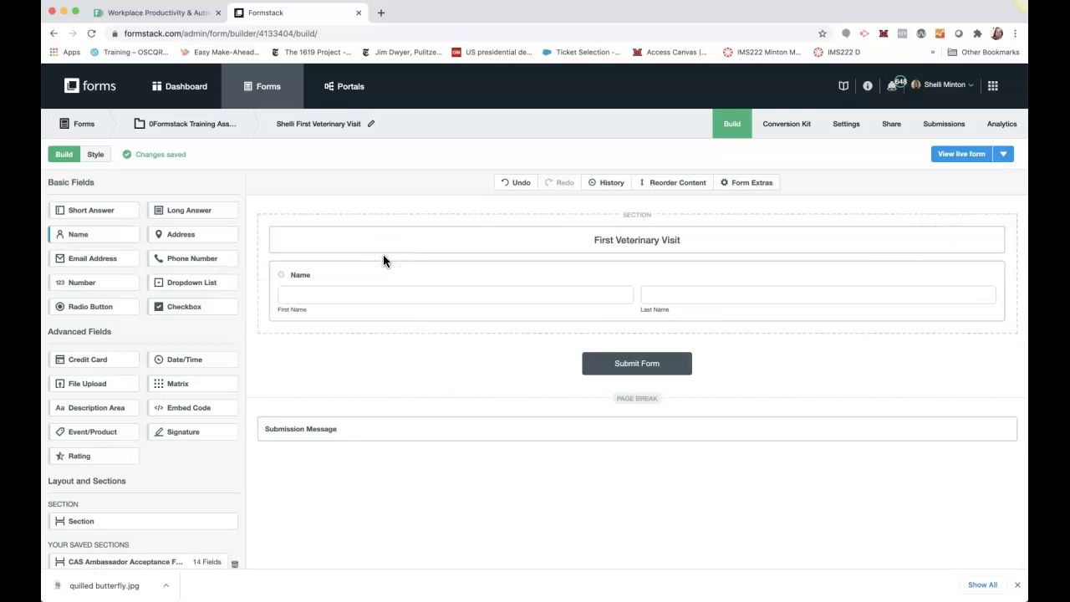
click(332, 276)
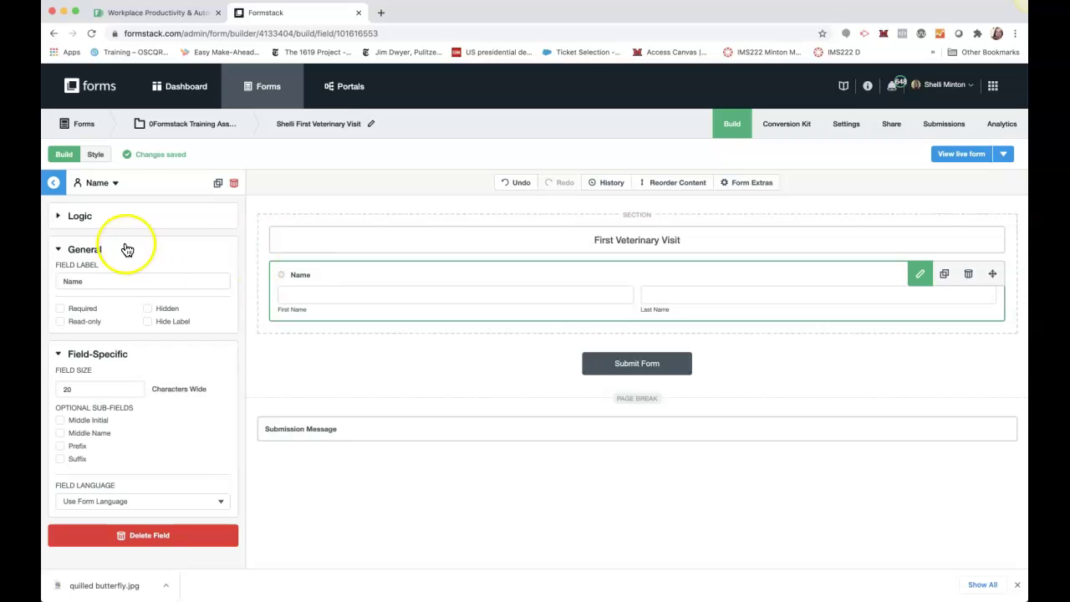
click(64, 279)
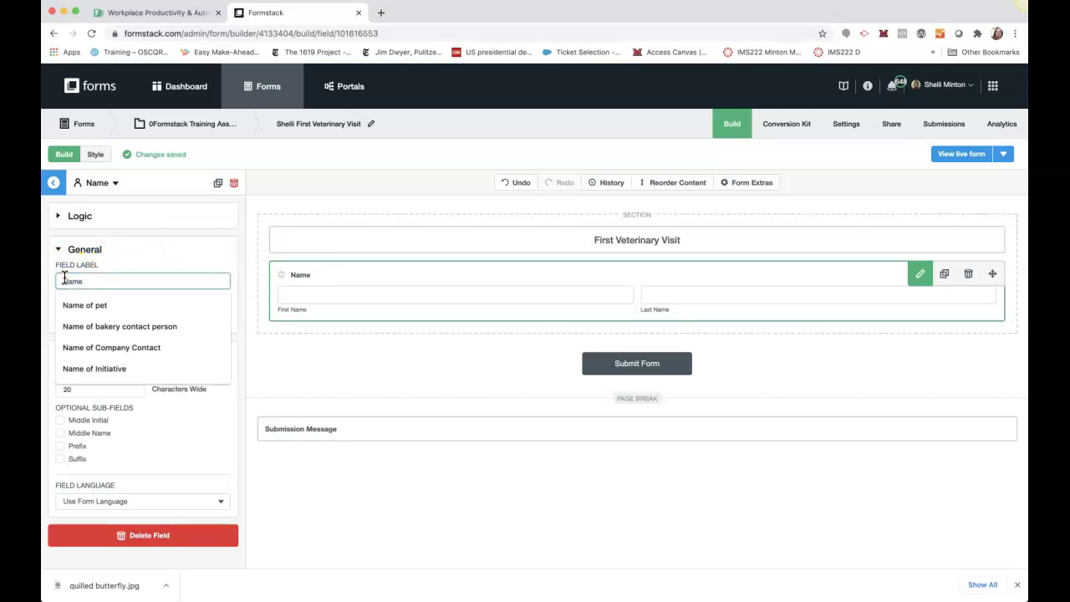
text(Owner)
click(153, 297)
click(53, 182)
click(139, 229)
Step: Add an Email Address field below the Owner Name field and label it "Owner Email"
drag(98, 261, 352, 319)
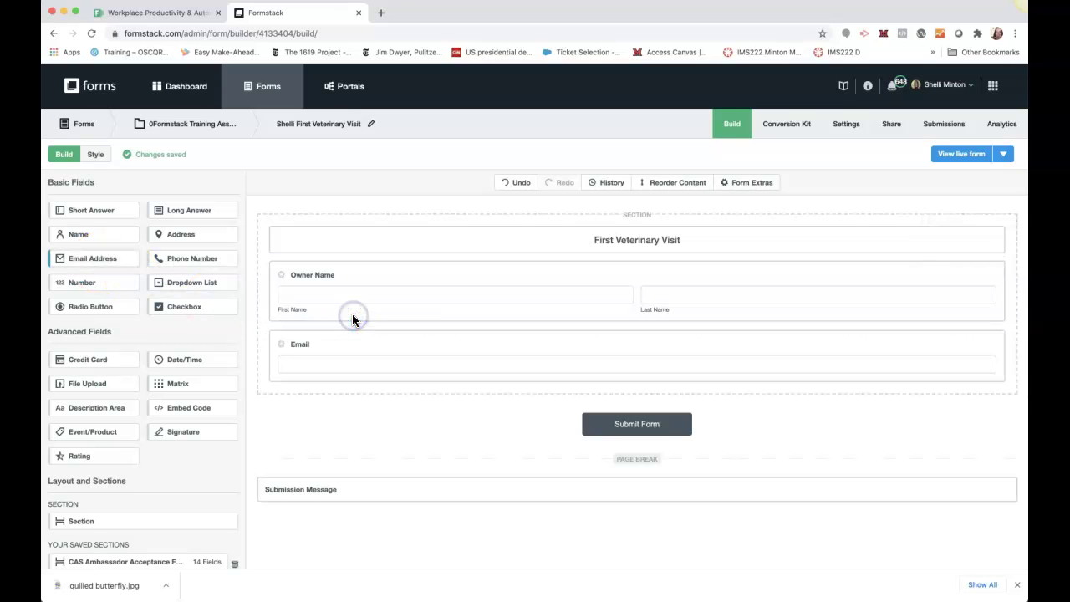
click(311, 343)
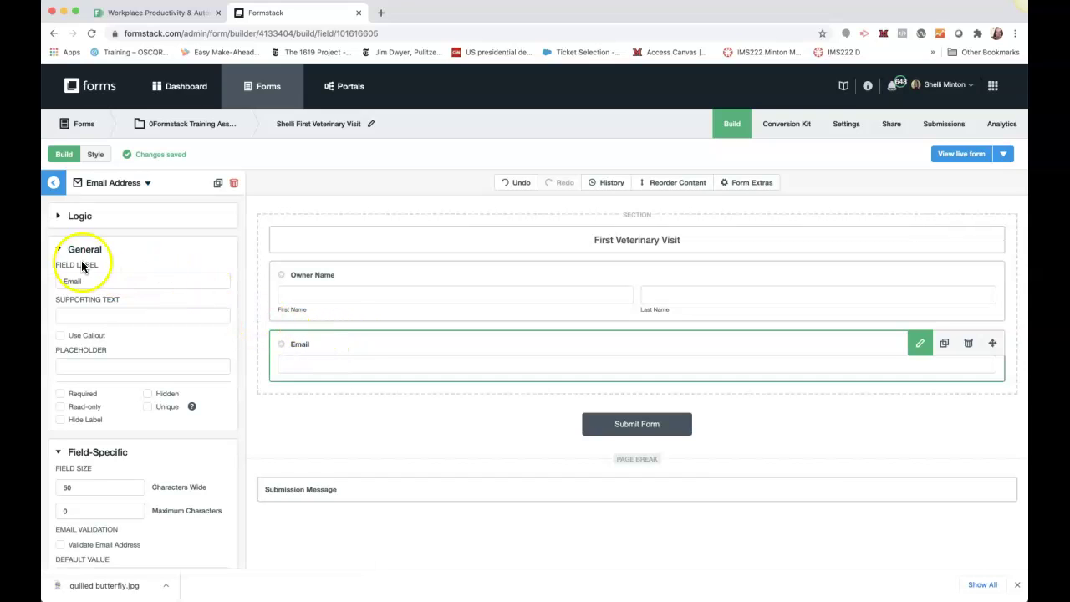
click(63, 281)
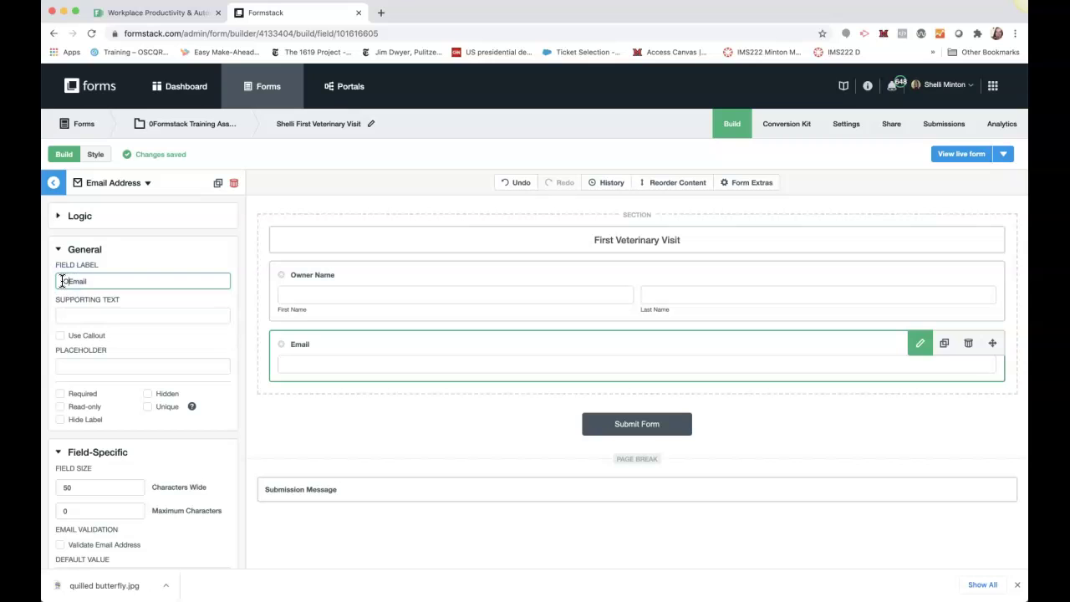
click(53, 183)
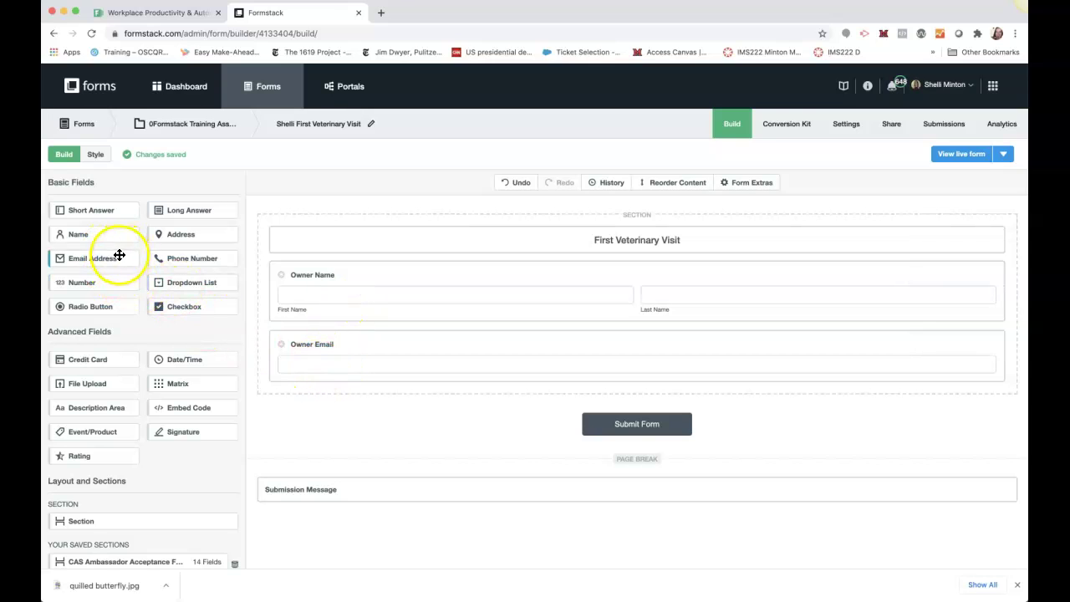
Step: Add an Address field below the Owner Email field and label it "Owner Address"
drag(176, 236, 341, 390)
click(334, 401)
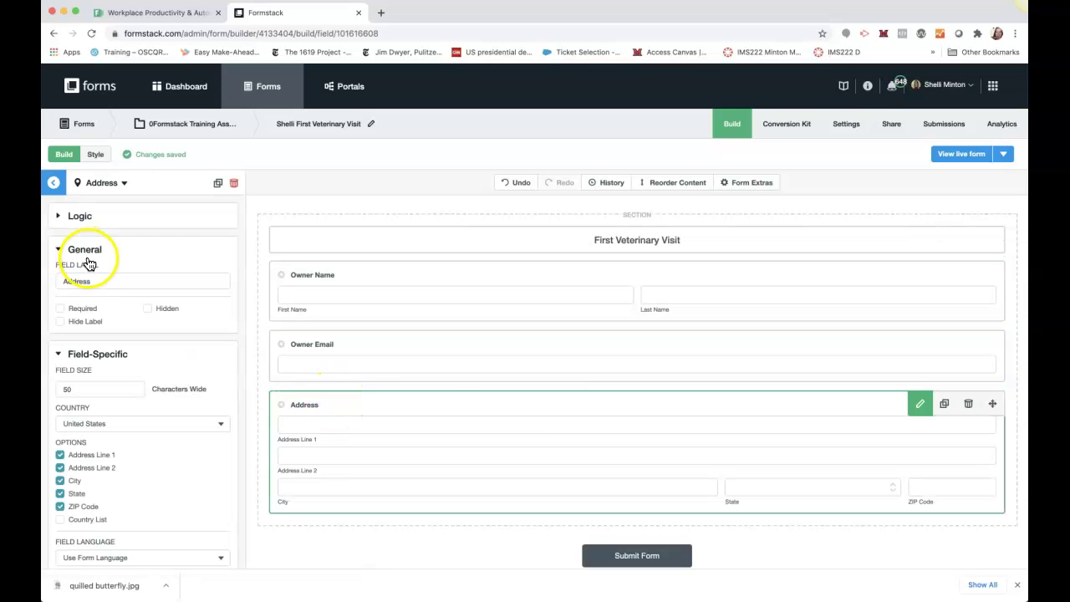
click(66, 280)
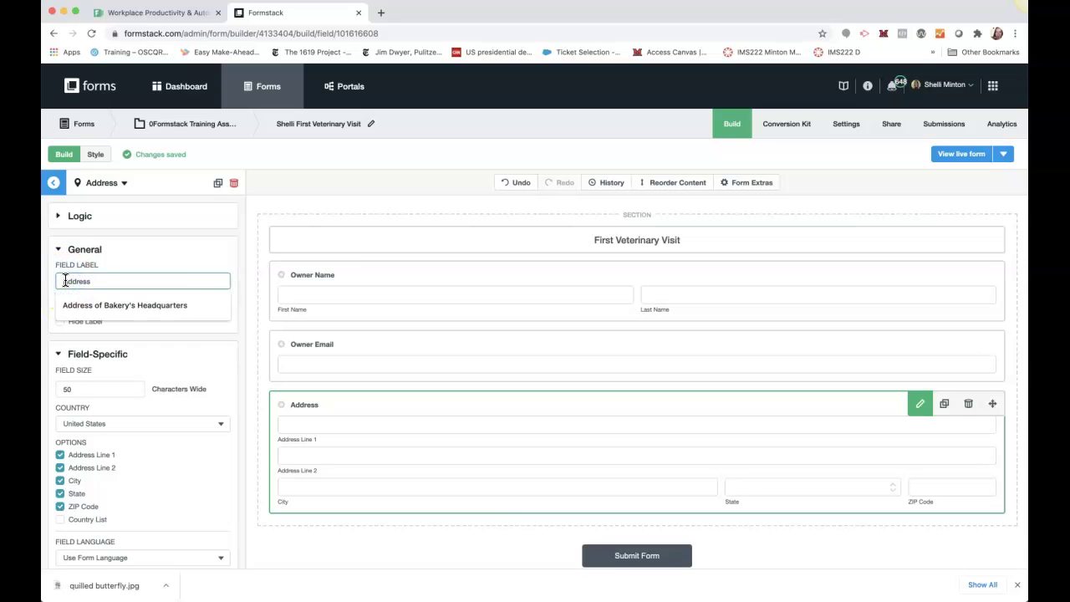
text(Owner)
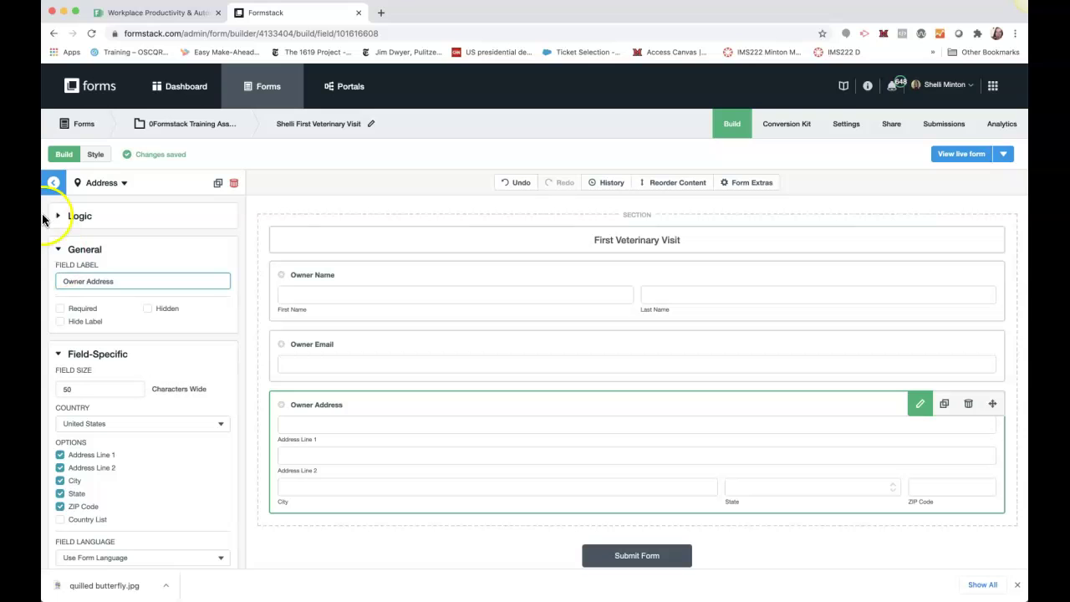
click(52, 183)
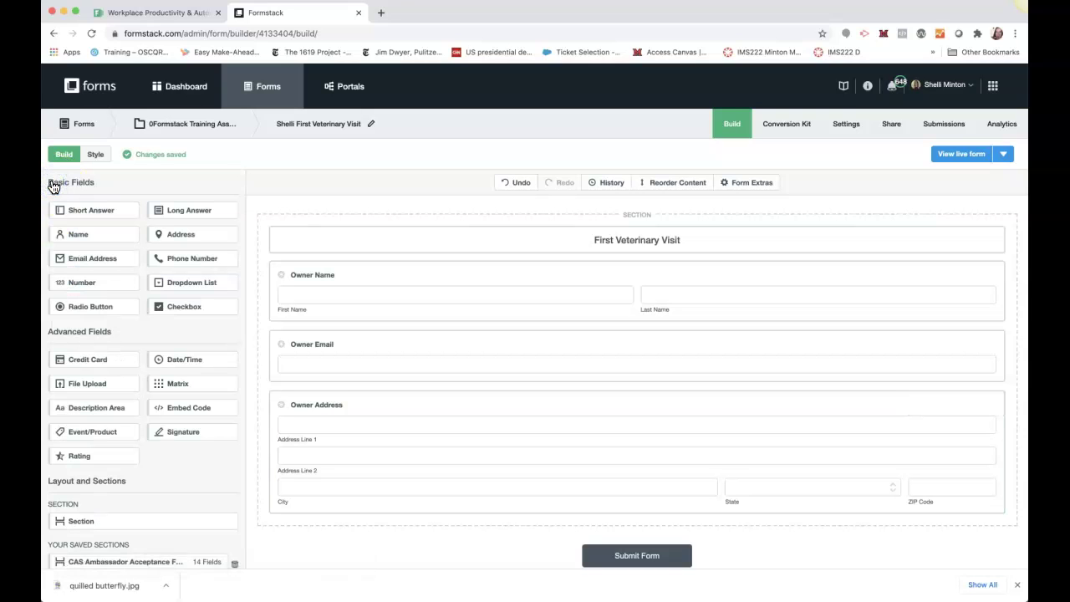
Step: Add a second section directly below the First Veterinary Visit section
scroll(196, 339, down, 3)
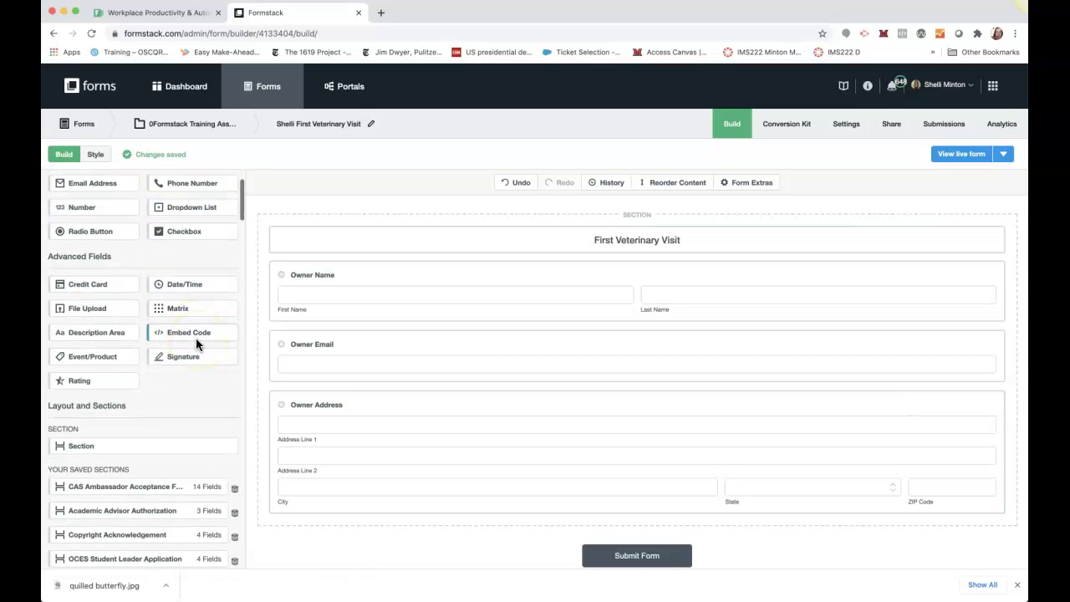
scroll(195, 337, down, 1)
drag(171, 413, 442, 525)
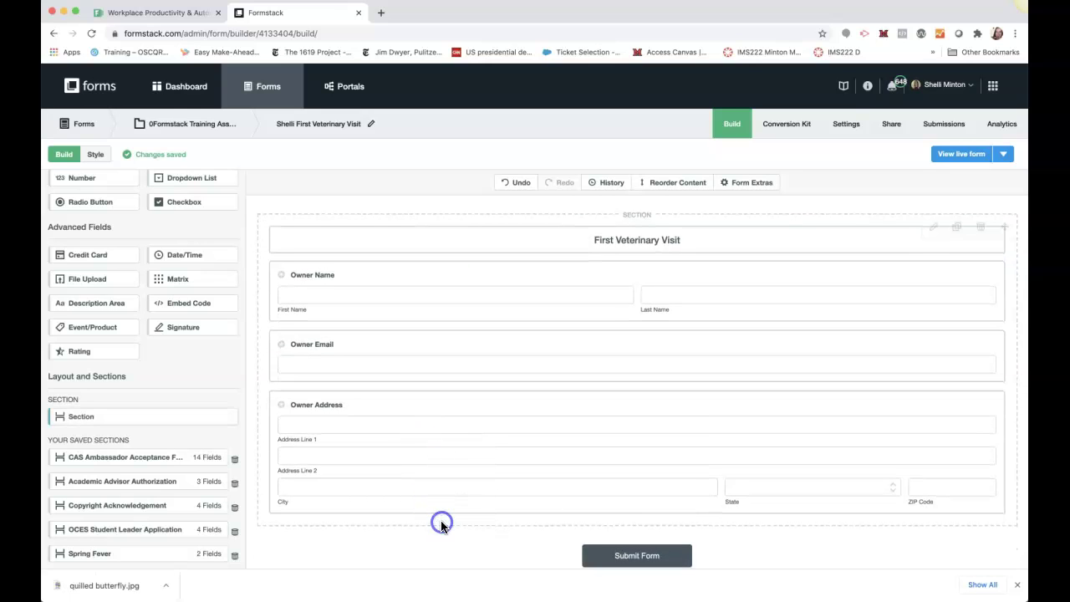
scroll(440, 520, down, 2)
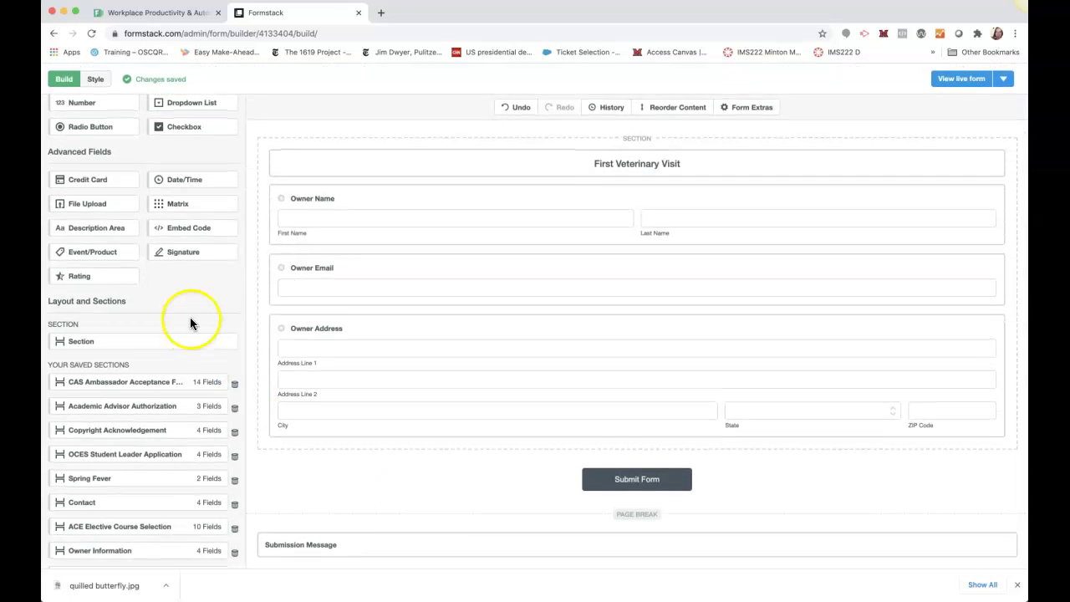
drag(186, 343, 488, 472)
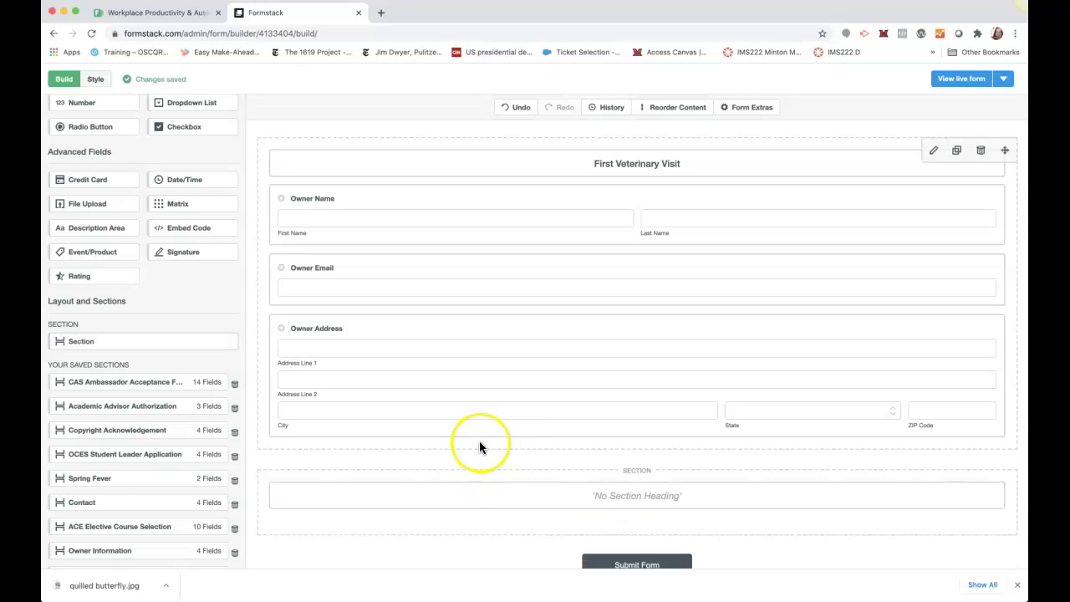
Step: Give the new empty section the heading "Pet History" and make it start a new page
scroll(479, 440, down, 2)
click(551, 413)
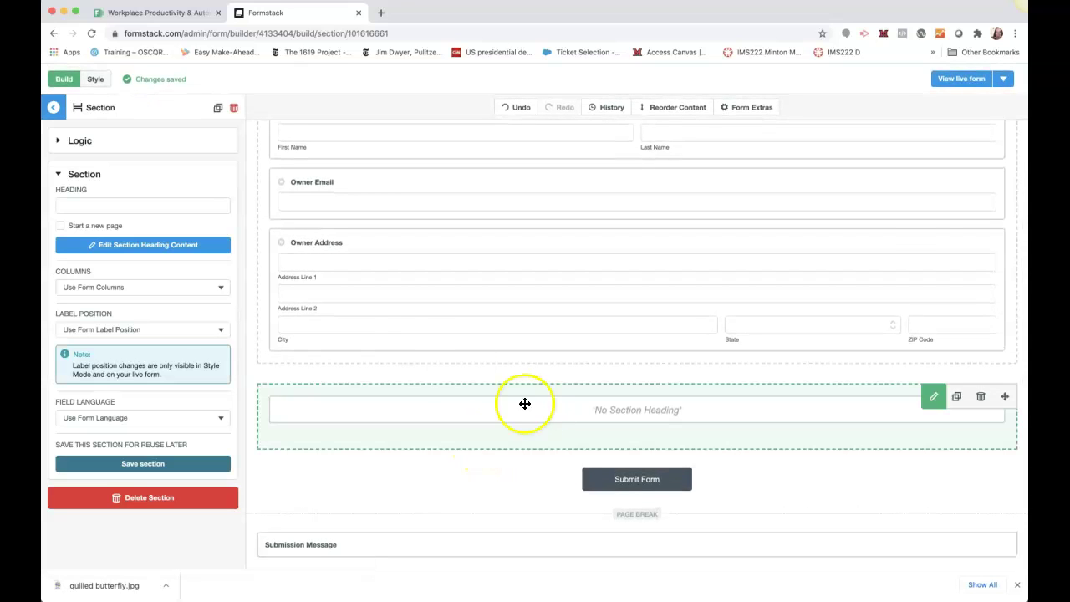
click(128, 205)
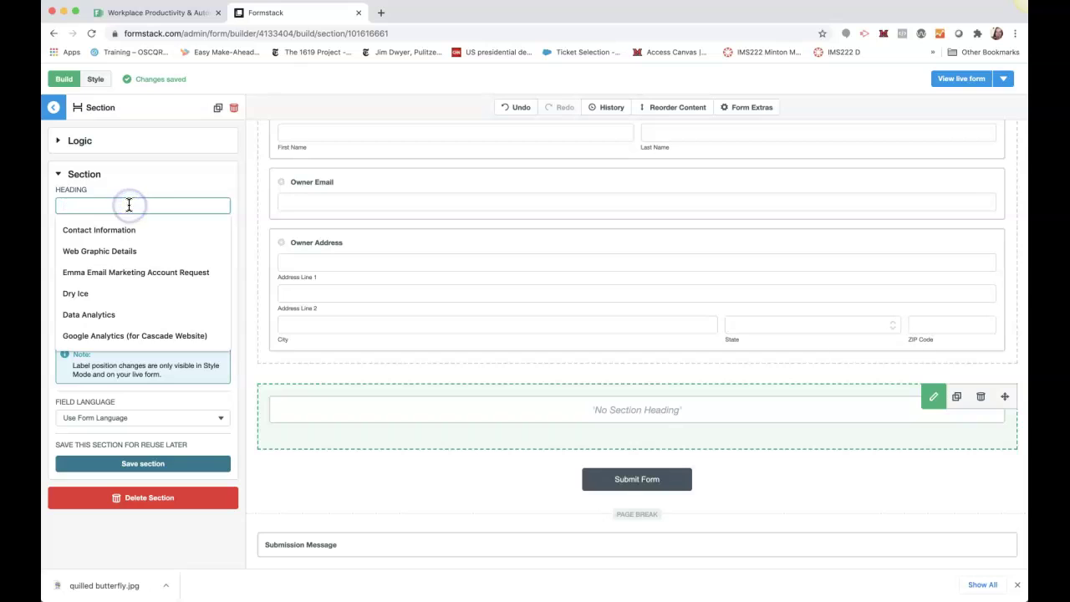
text(Pet History)
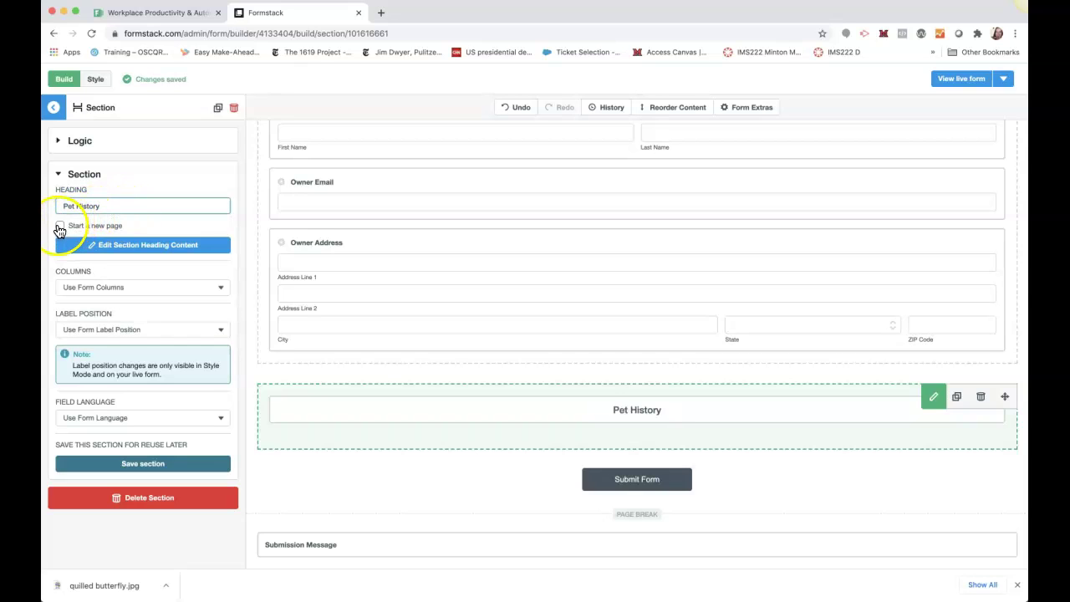
click(60, 231)
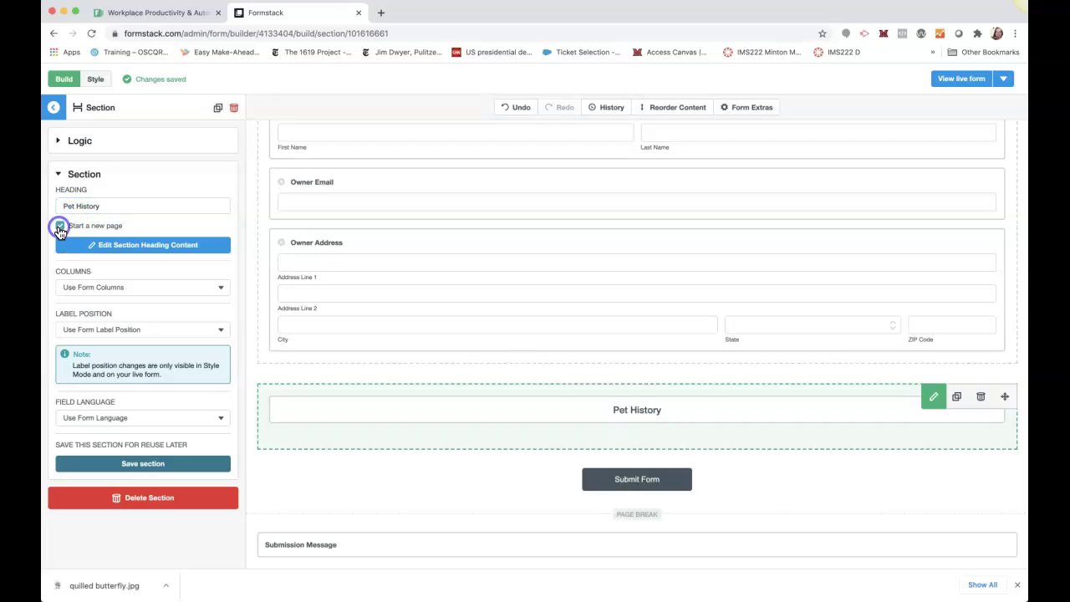
click(51, 108)
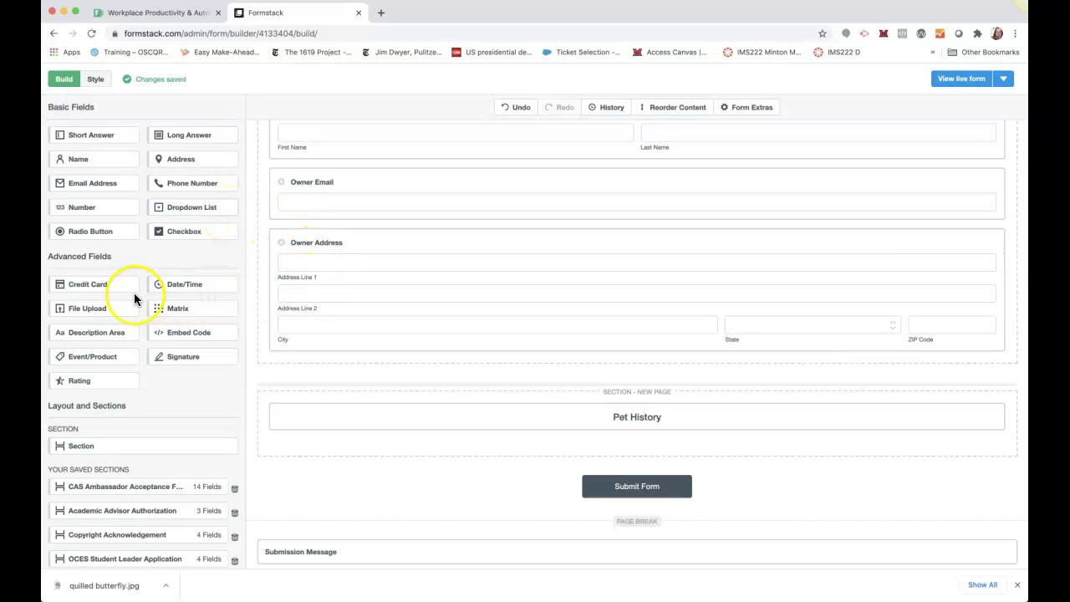
Step: Add a Short Answer field to the Pet History section and label it "Name of Pet"
drag(128, 136, 374, 441)
click(320, 452)
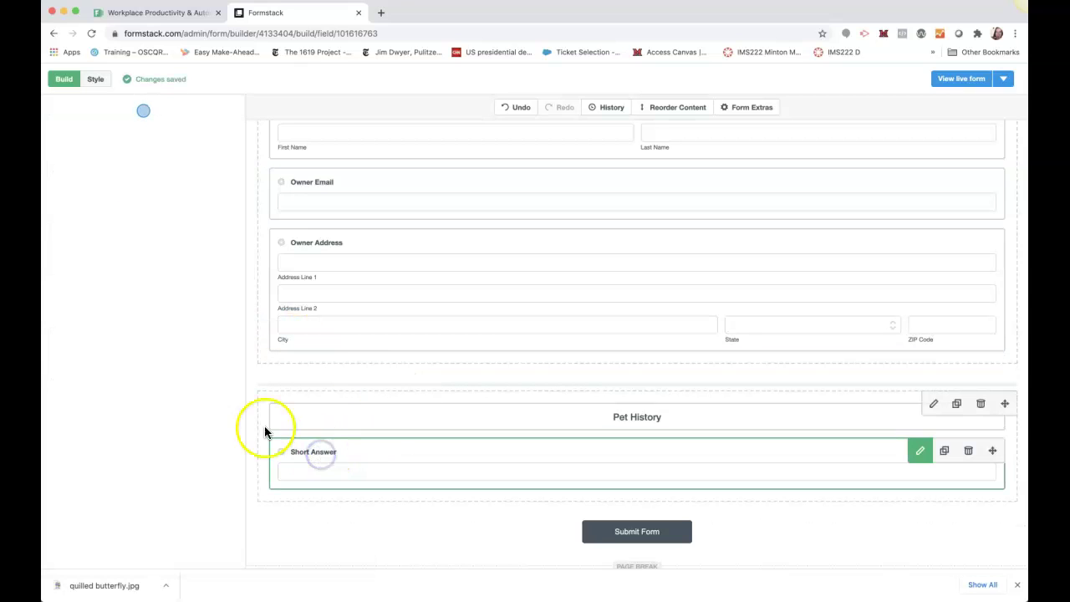
drag(124, 205, 67, 204)
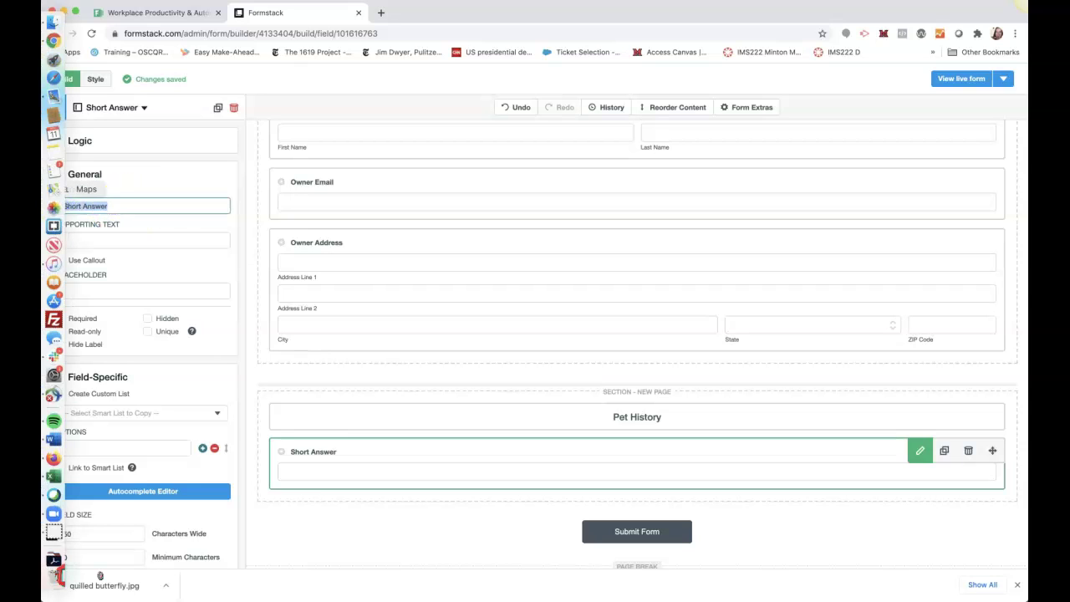
text(Name of P)
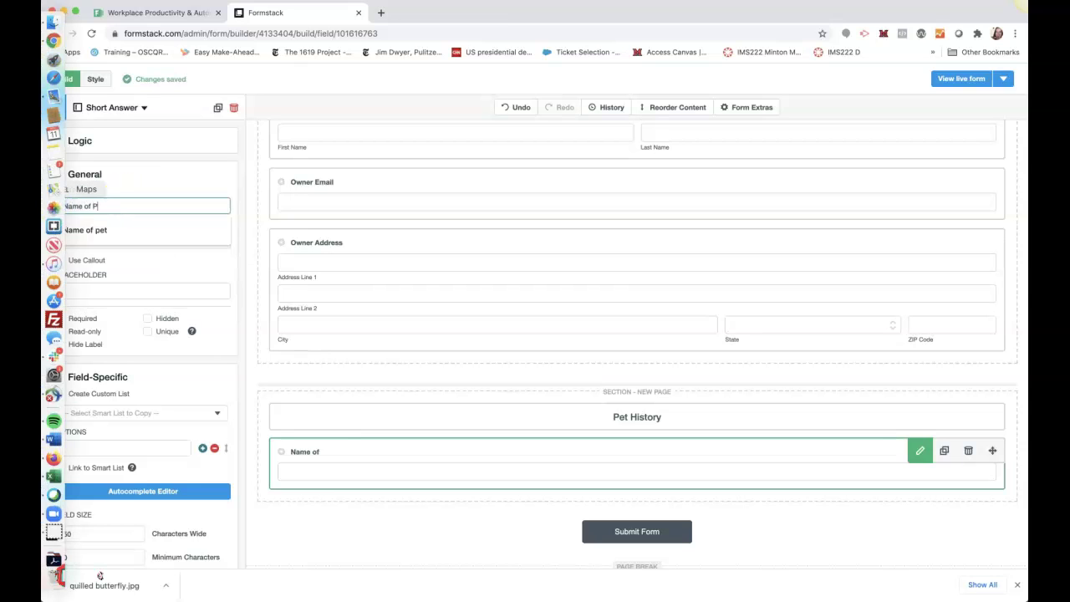
text(et)
click(51, 109)
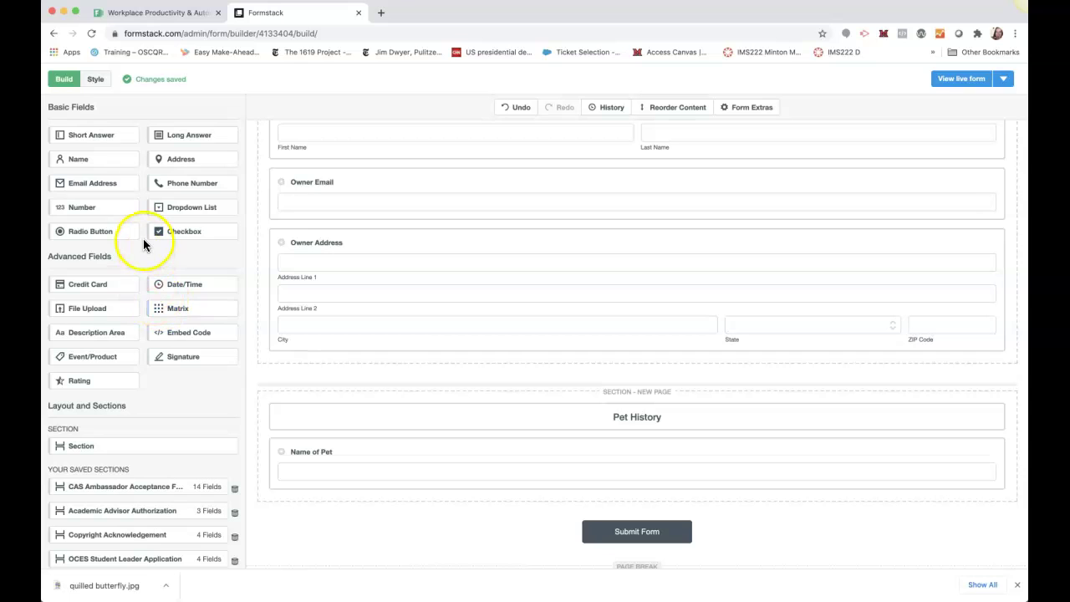
Step: Add a Radio Button field below the Name of Pet field and label it "What type of pet do you have?"
drag(122, 230, 341, 485)
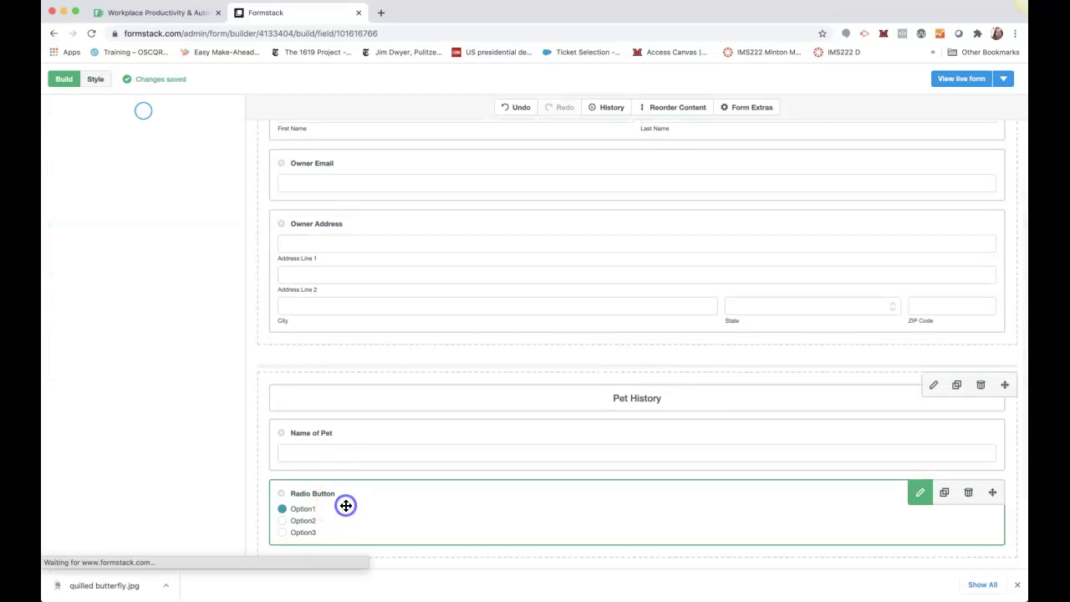
click(115, 204)
triple_click(116, 204)
text(What )
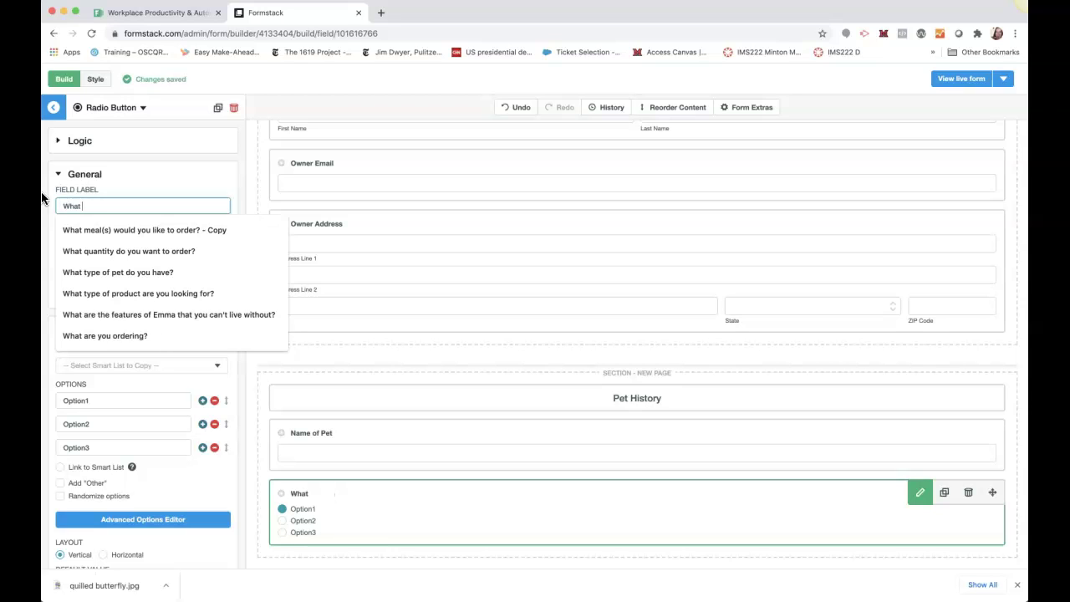
text(type of pet do you have)
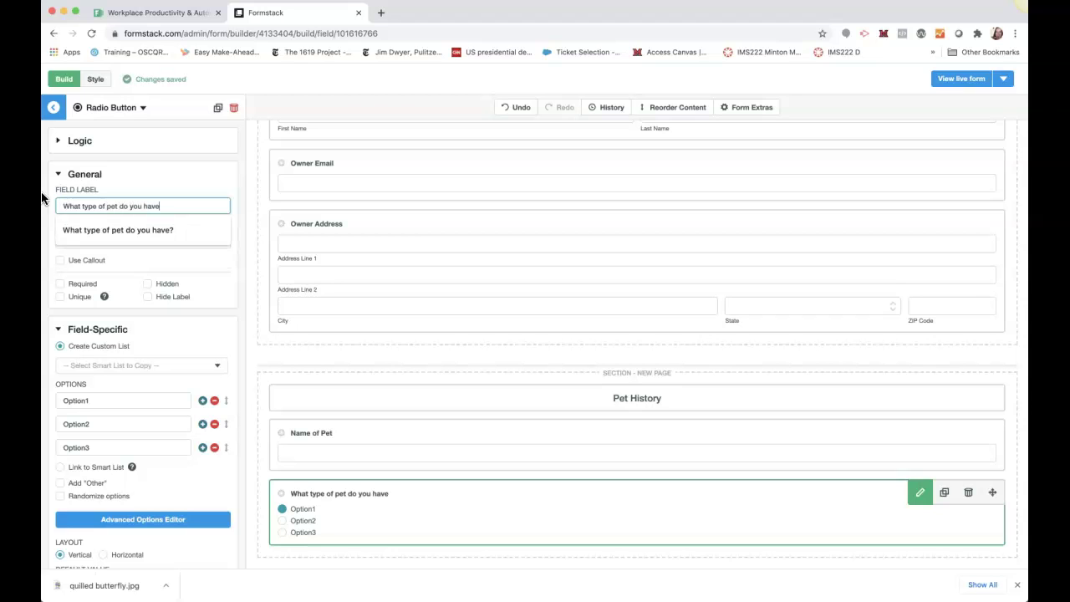
text(?)
Step: Set the pet type question's options to Dog, Cat, Horse and an added fourth option, Fish
click(98, 400)
drag(98, 400, 46, 402)
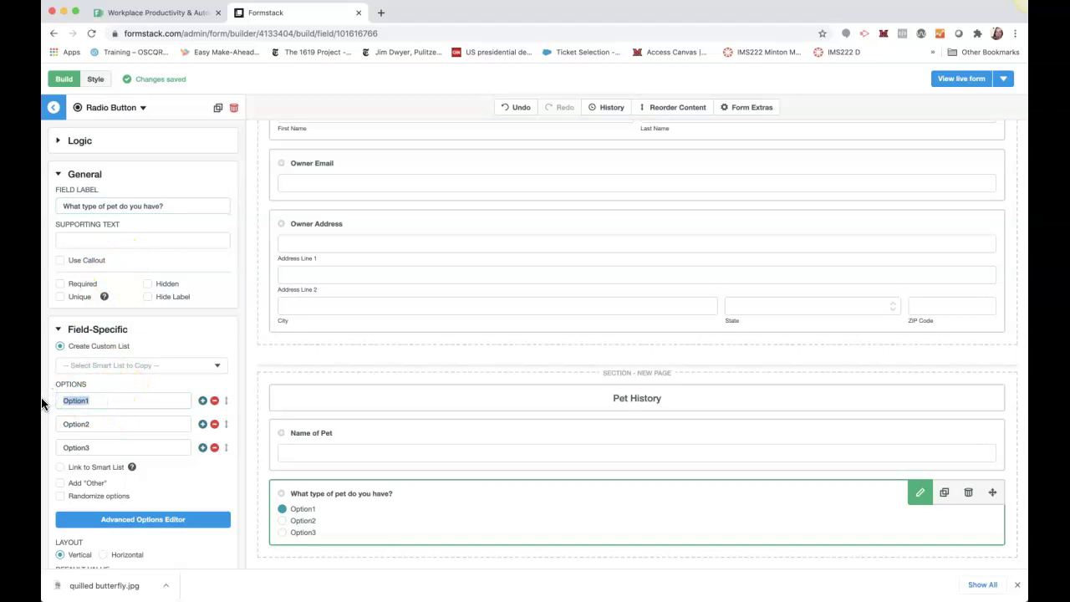
text(Dog)
drag(100, 423, 62, 448)
text(Horse)
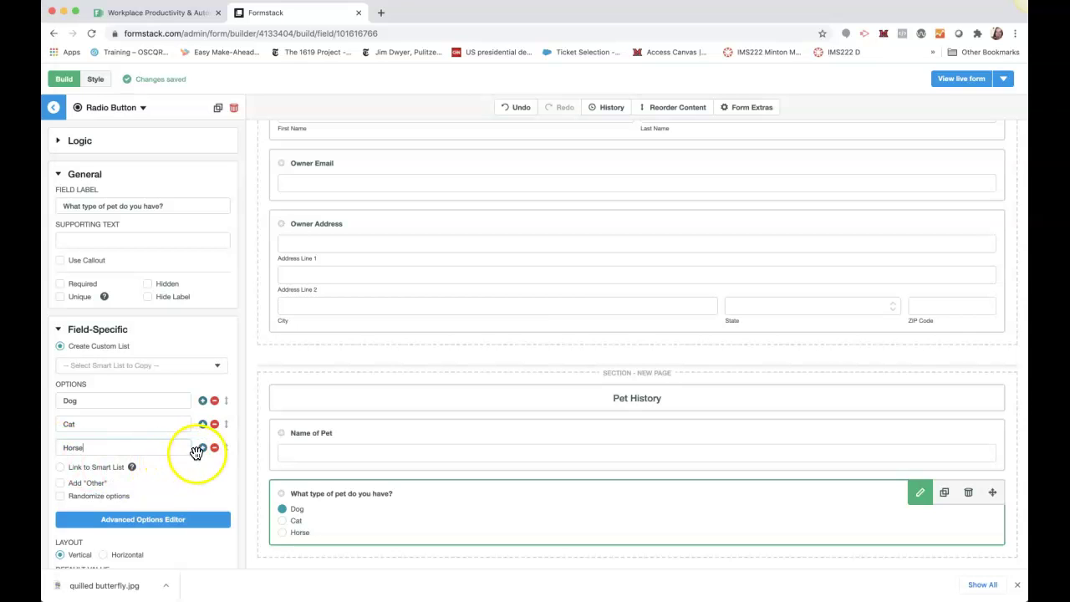
click(203, 448)
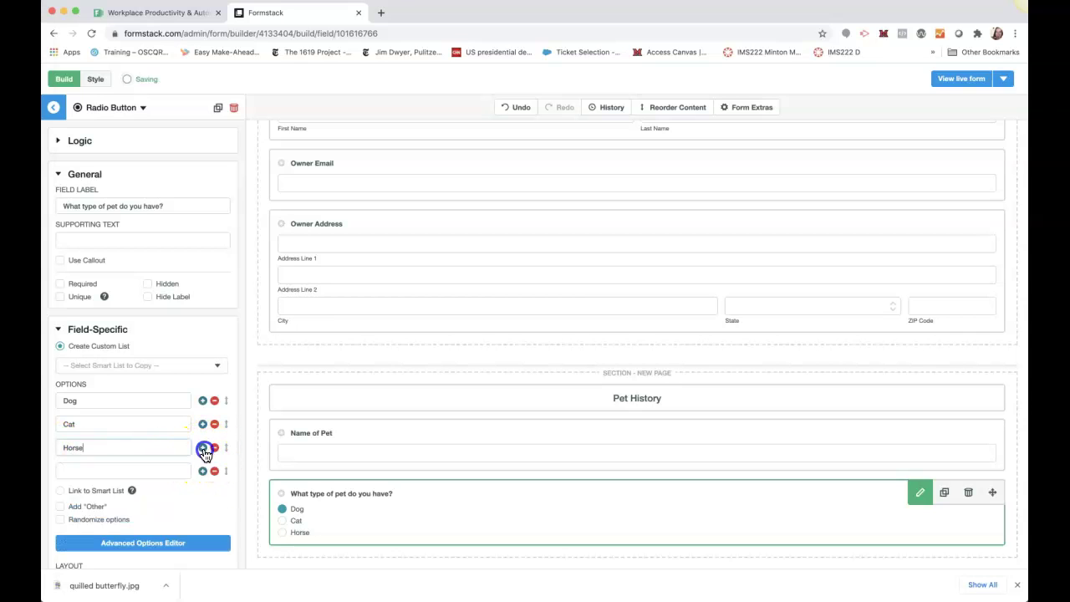
click(109, 471)
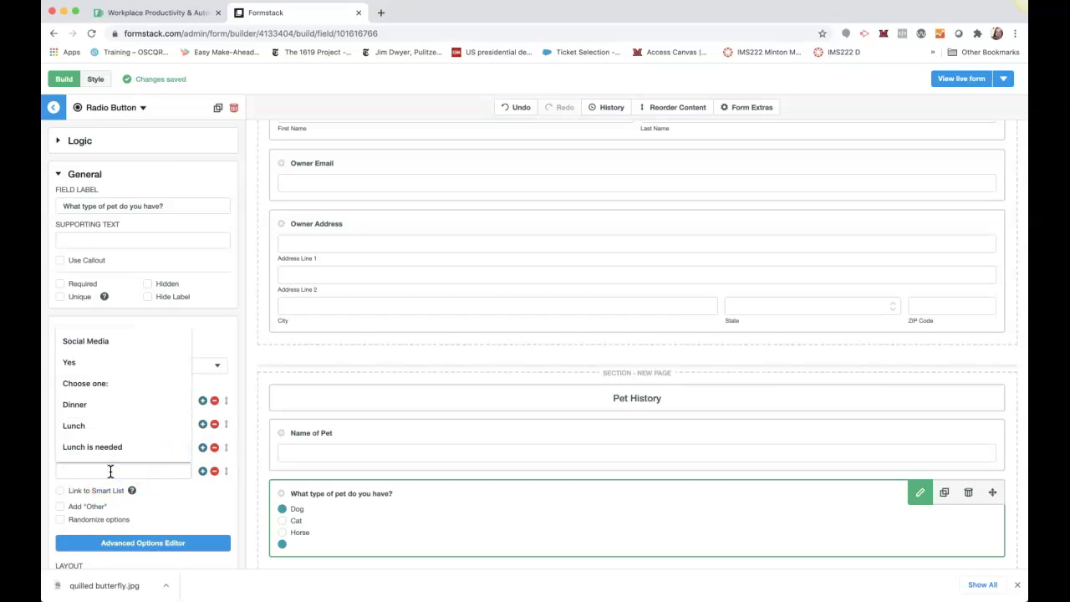
text(Fish)
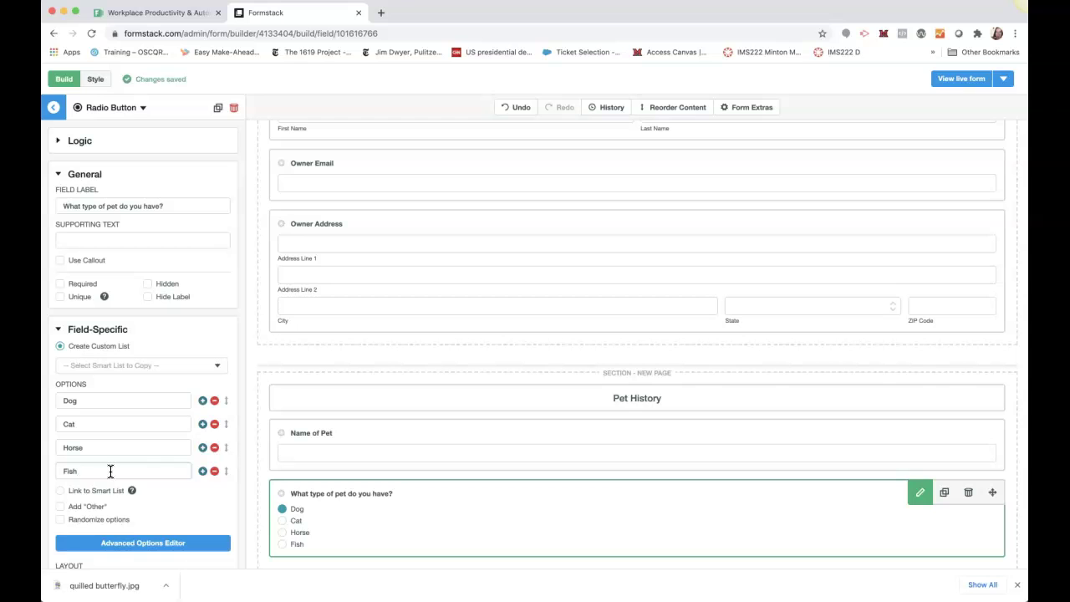
click(51, 111)
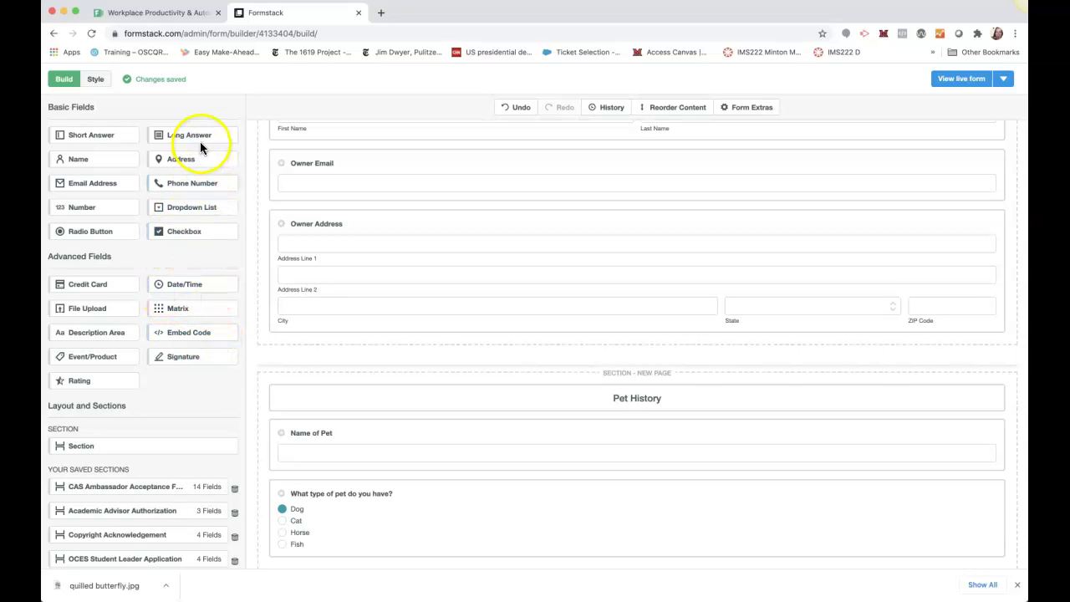
Step: Add a Checkbox field below the pet type question and label it "Tell us about your cat"
drag(172, 231, 351, 544)
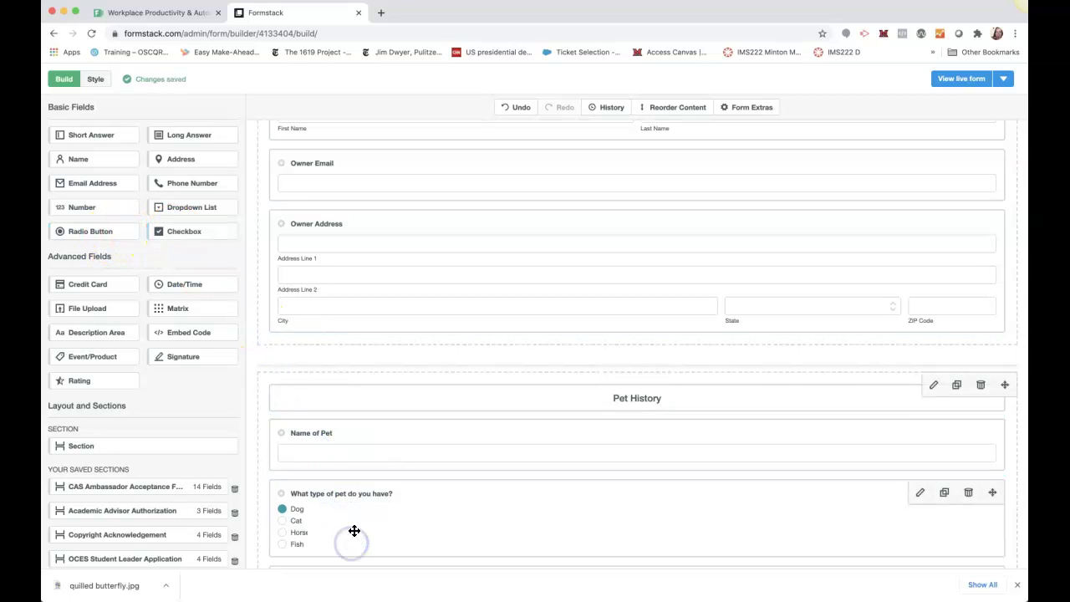
scroll(442, 433, down, 2)
scroll(442, 433, down, 4)
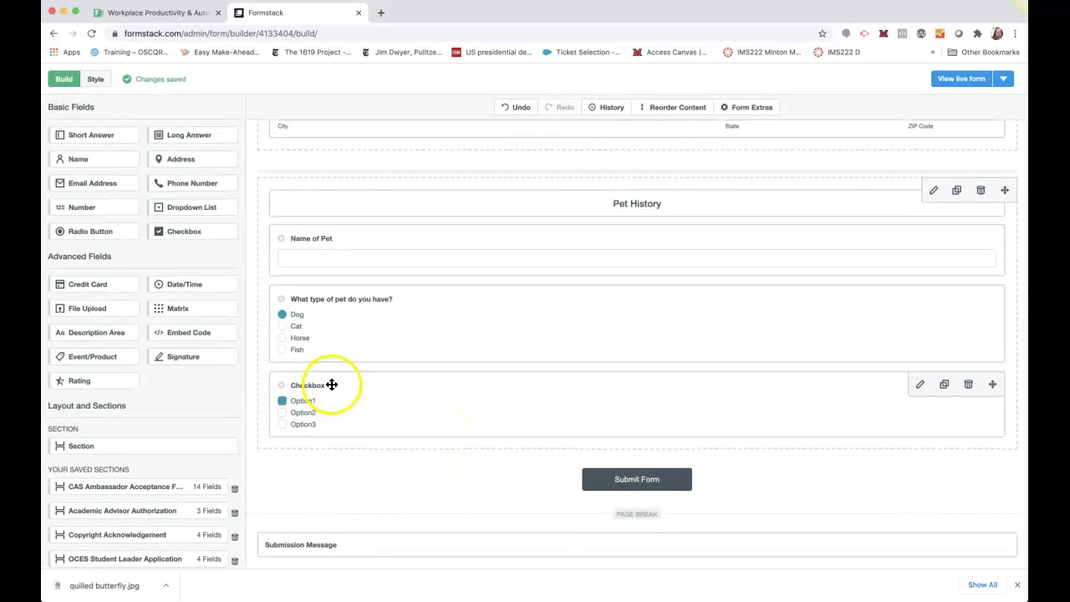
click(331, 385)
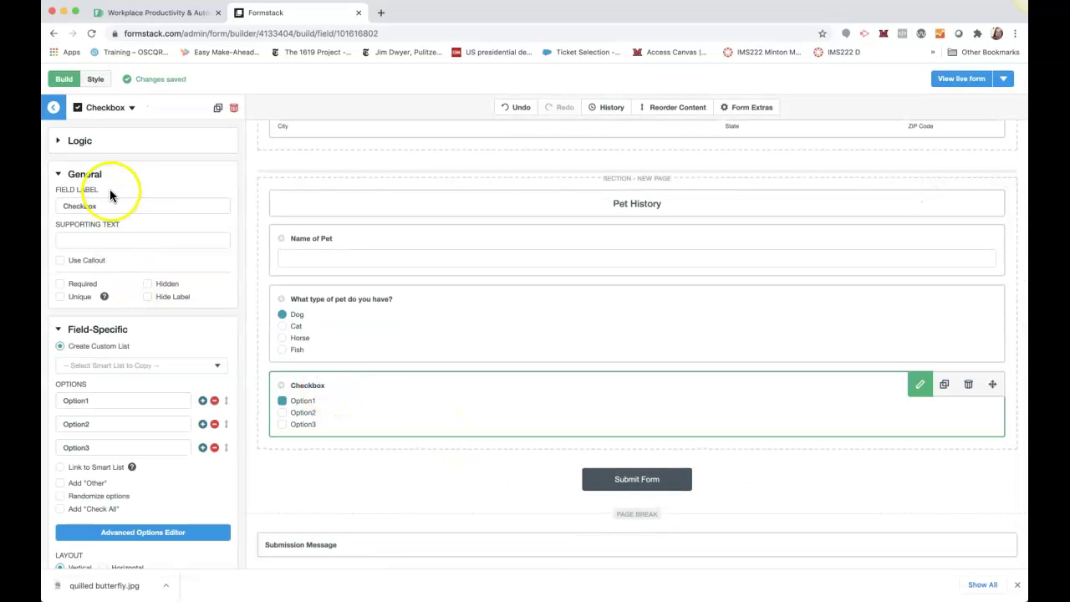
double_click(107, 206)
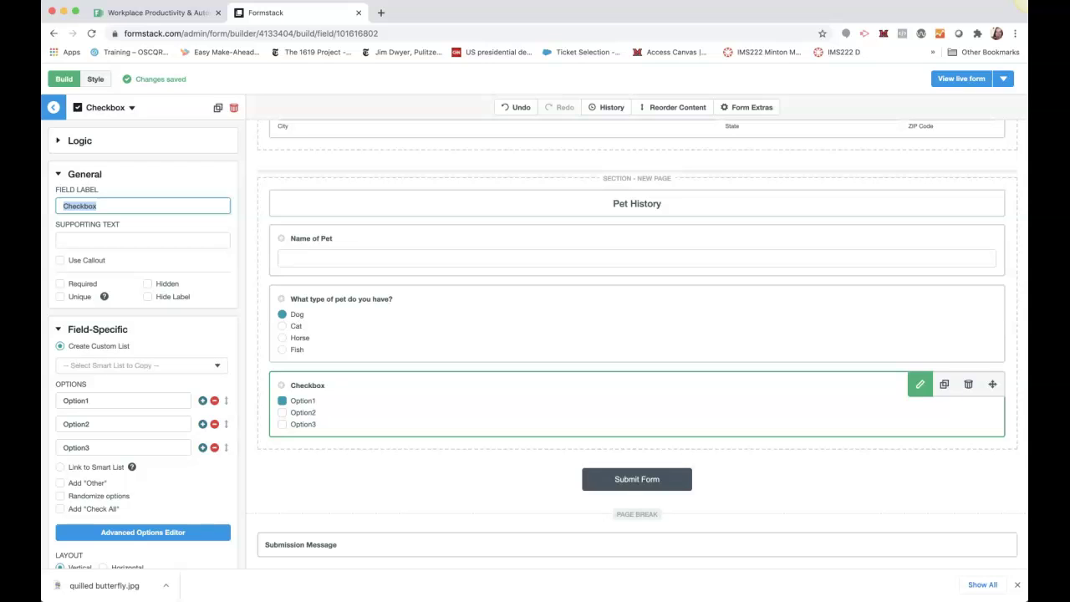
text(Tell us about your cat)
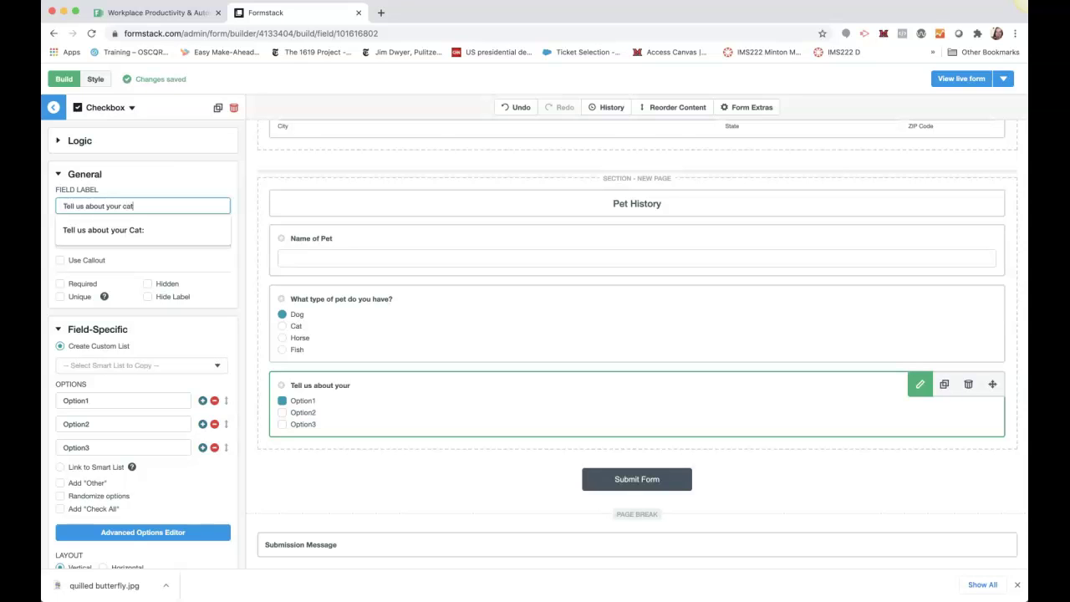
Step: Rename the cat checkbox field's three default options as "Uses litter box", "plays" and "sleeps"
double_click(84, 400)
mouse_move(54, 393)
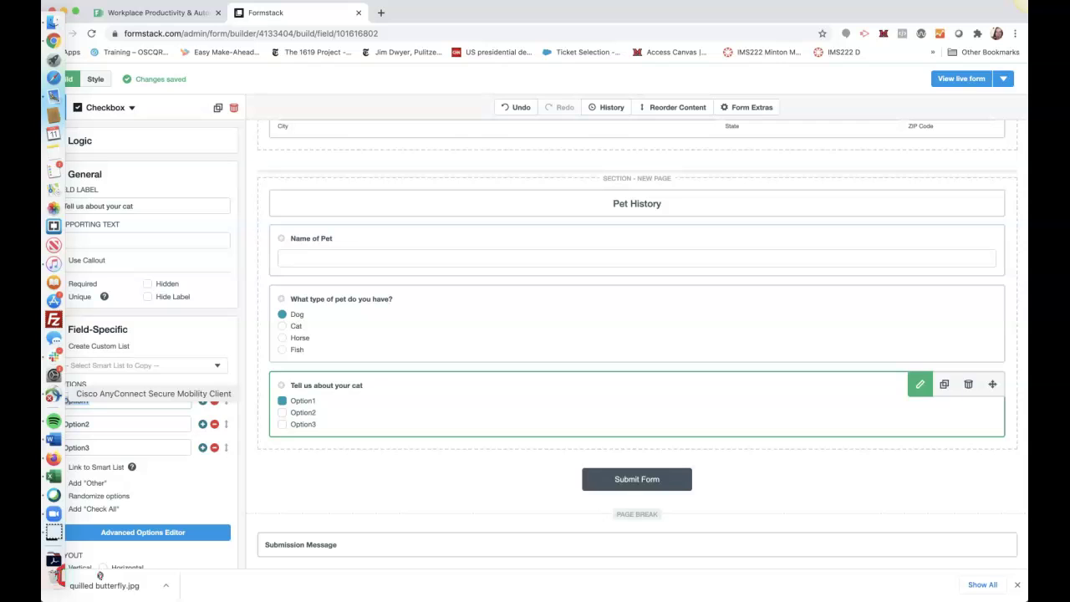
text(Uses)
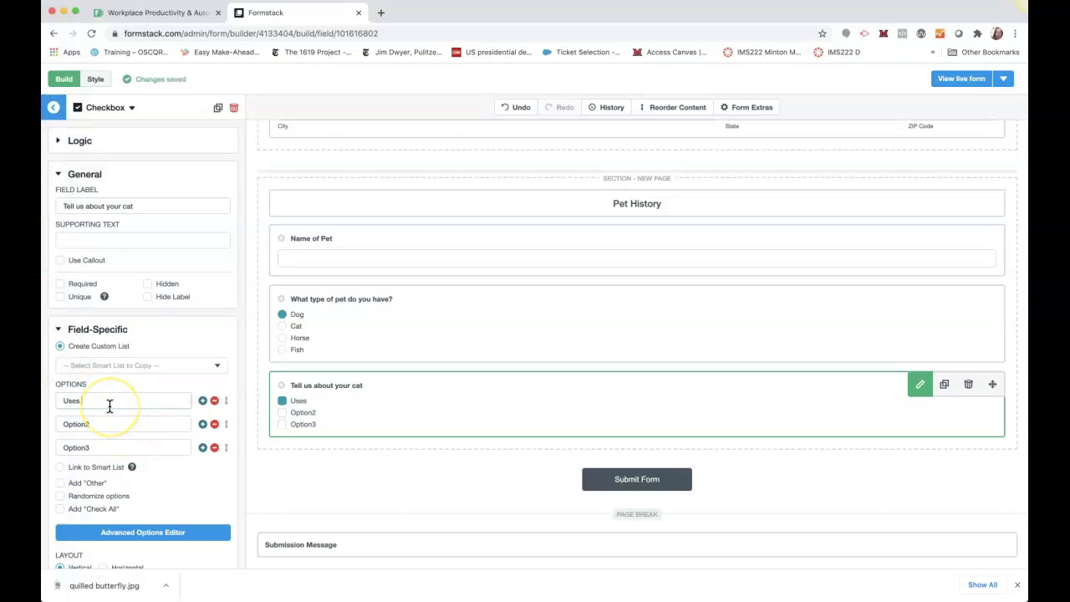
text( litter bos)
click(122, 391)
click(112, 423)
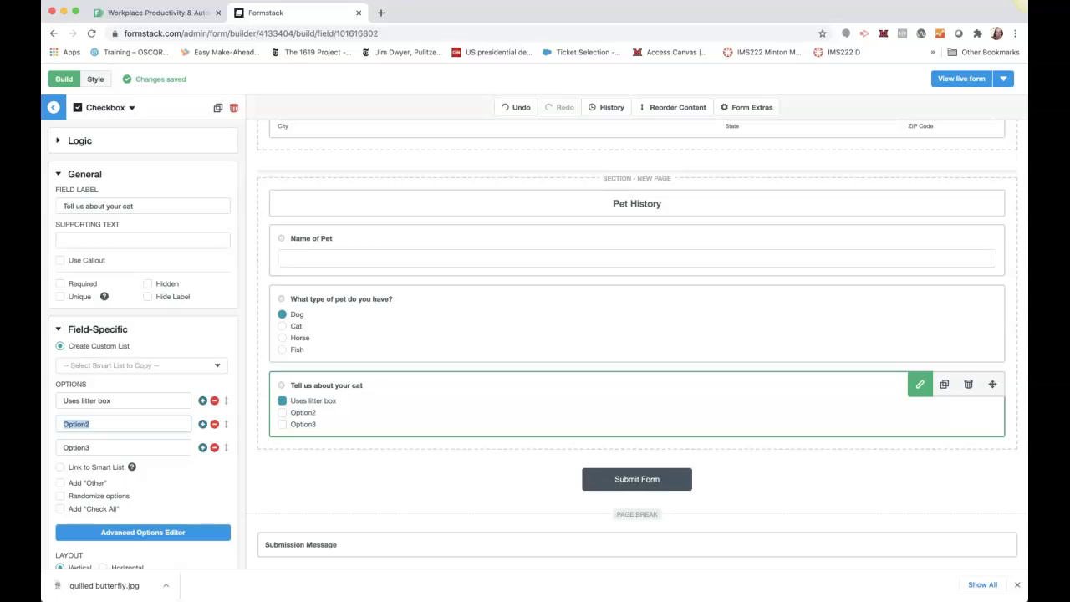
text(plays)
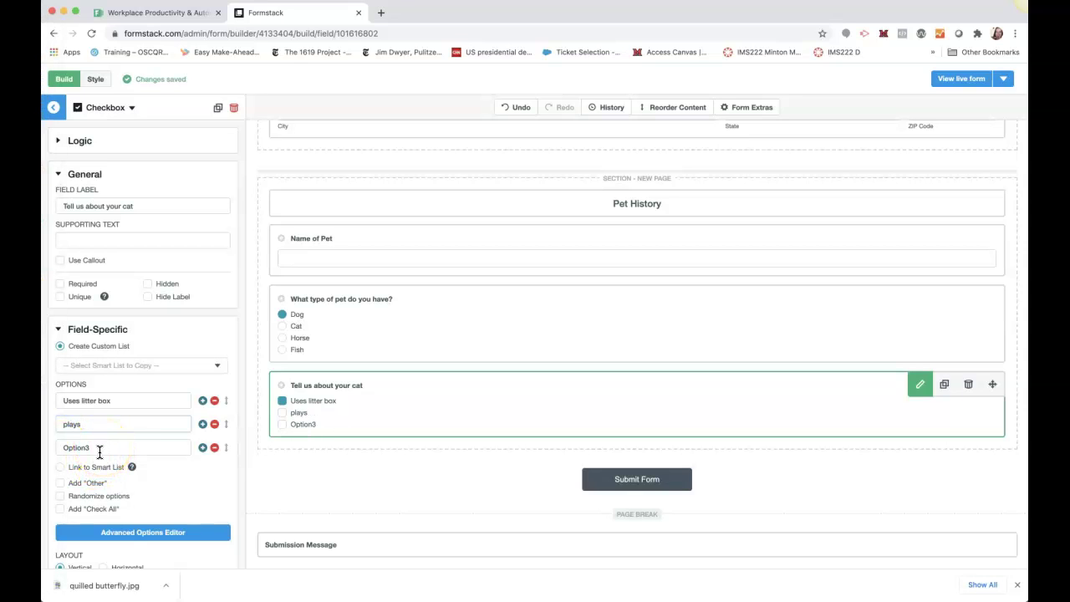
click(99, 447)
mouse_move(55, 441)
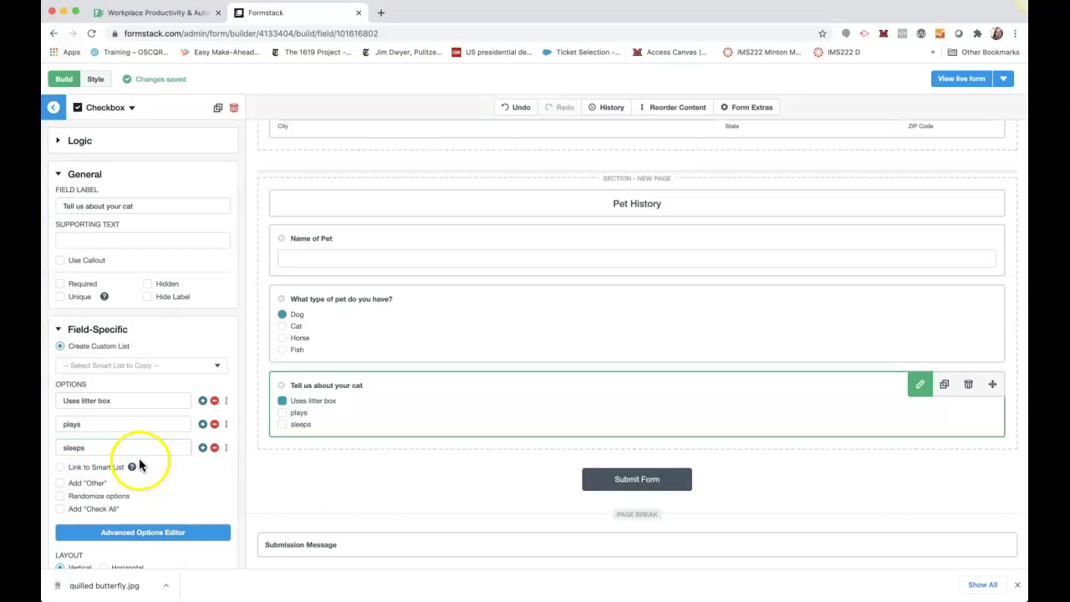
Step: Add a fourth option, "wakes me up early in the morning", to the cat checkbox field
click(203, 448)
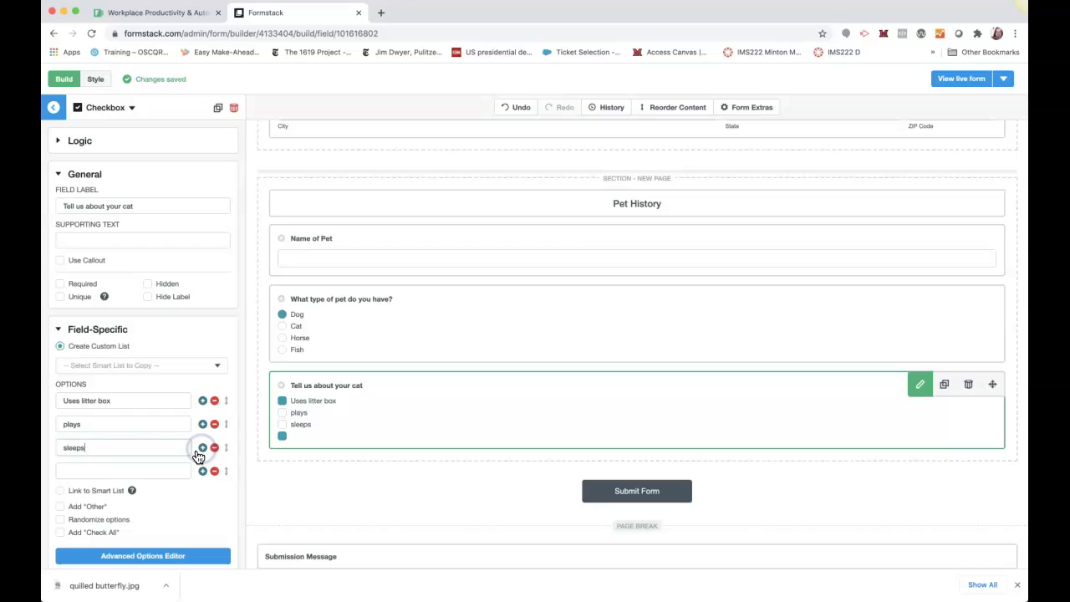
click(99, 470)
text(wakes me up earl)
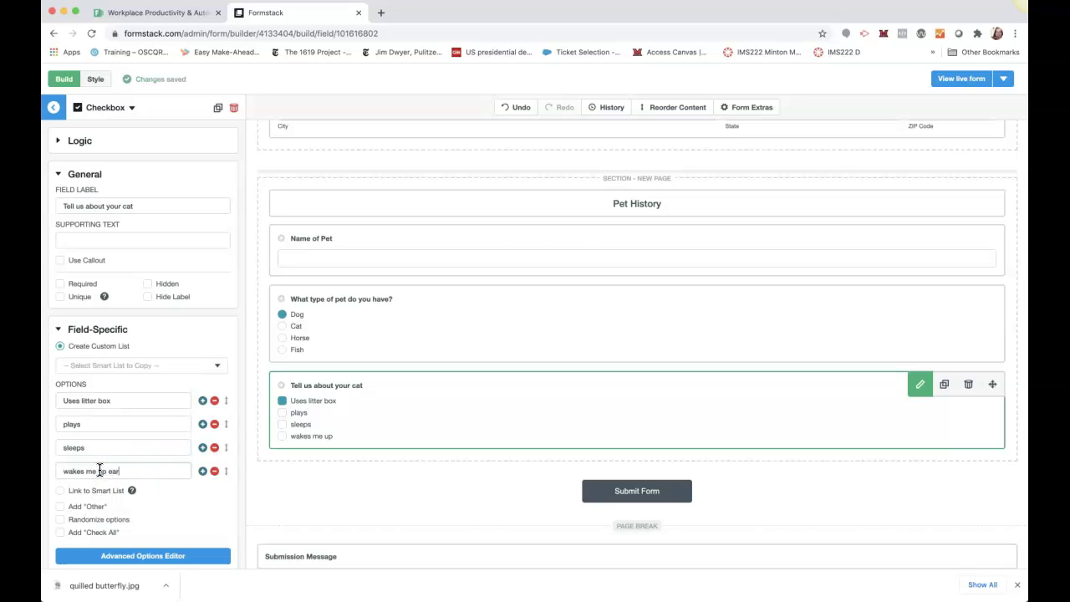
text(y in the morning)
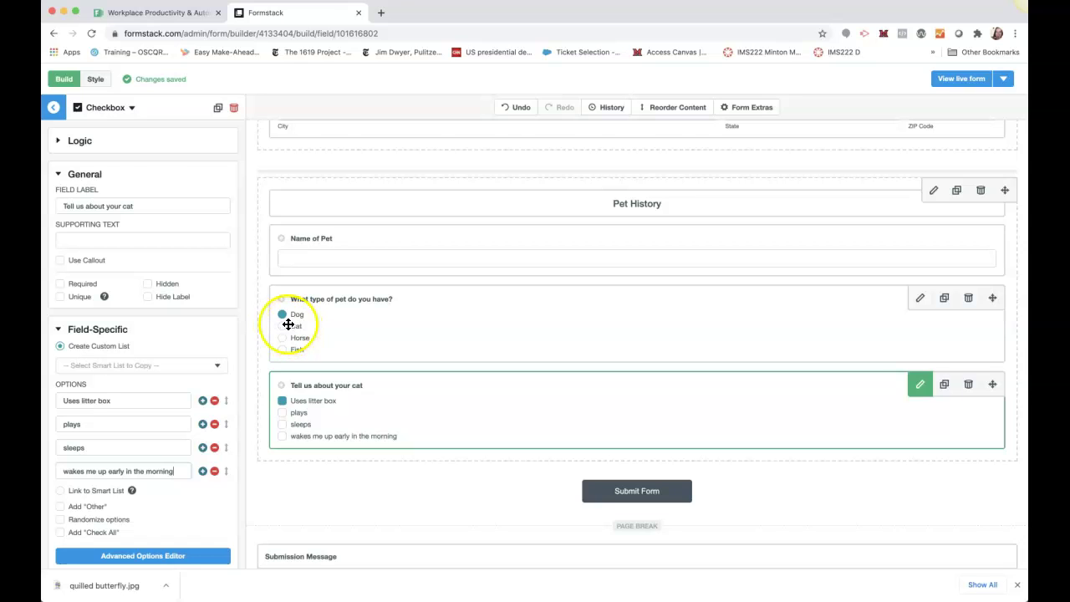
Step: Add a logic rule that shows the "Tell us about your cat" field when "What type of pet do you have?" is Cat
click(64, 143)
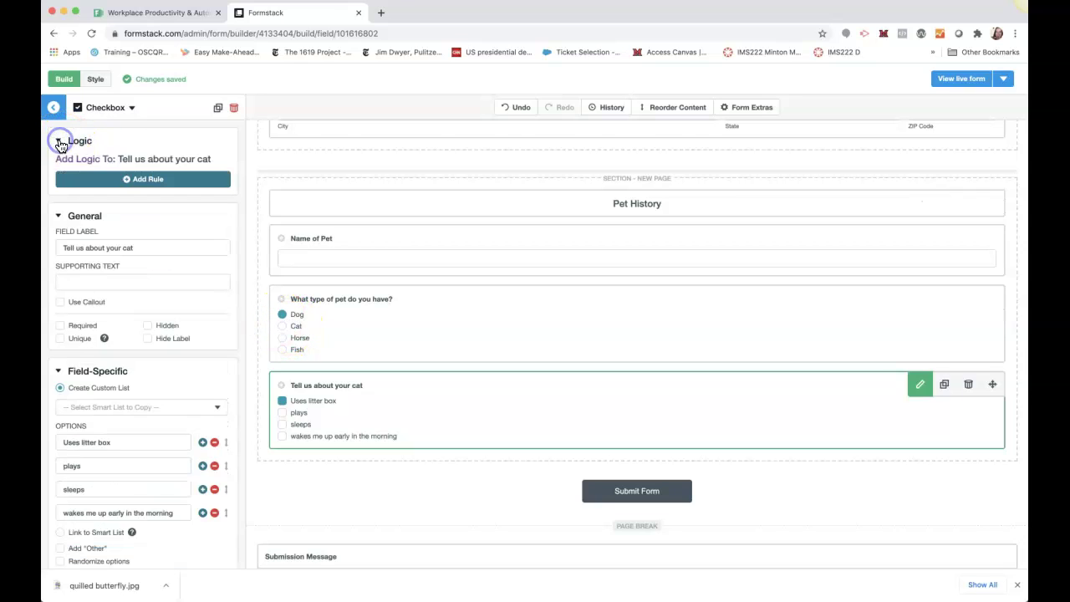
click(143, 179)
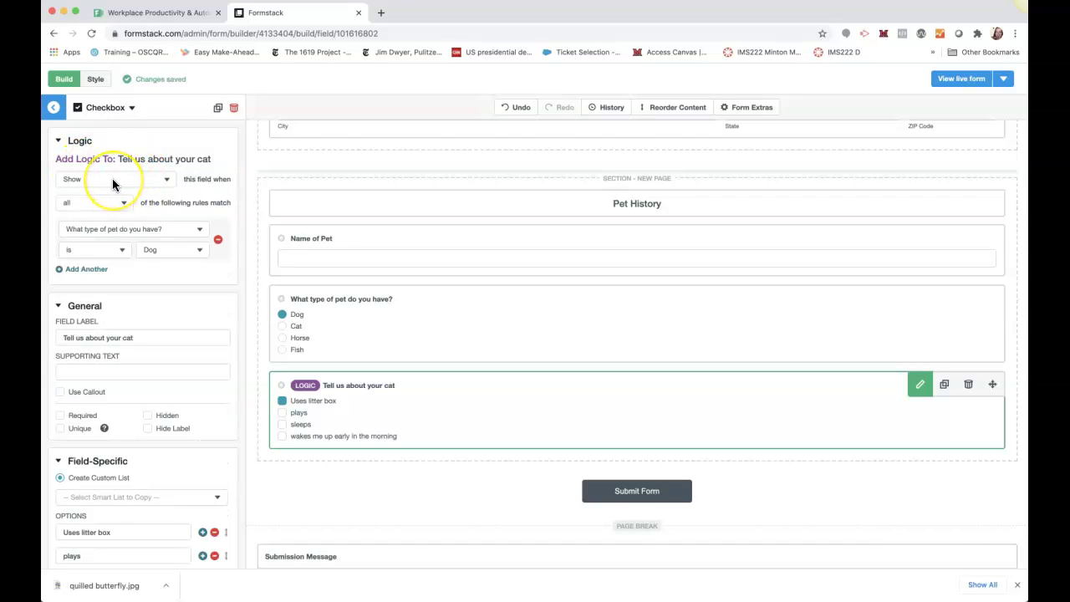
click(87, 206)
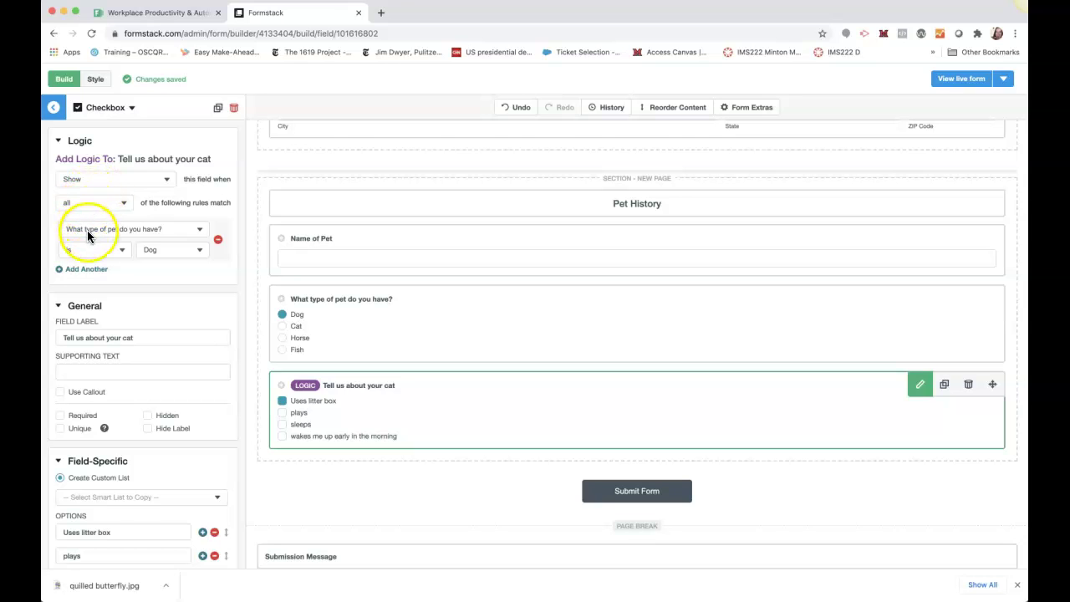
click(169, 250)
click(153, 262)
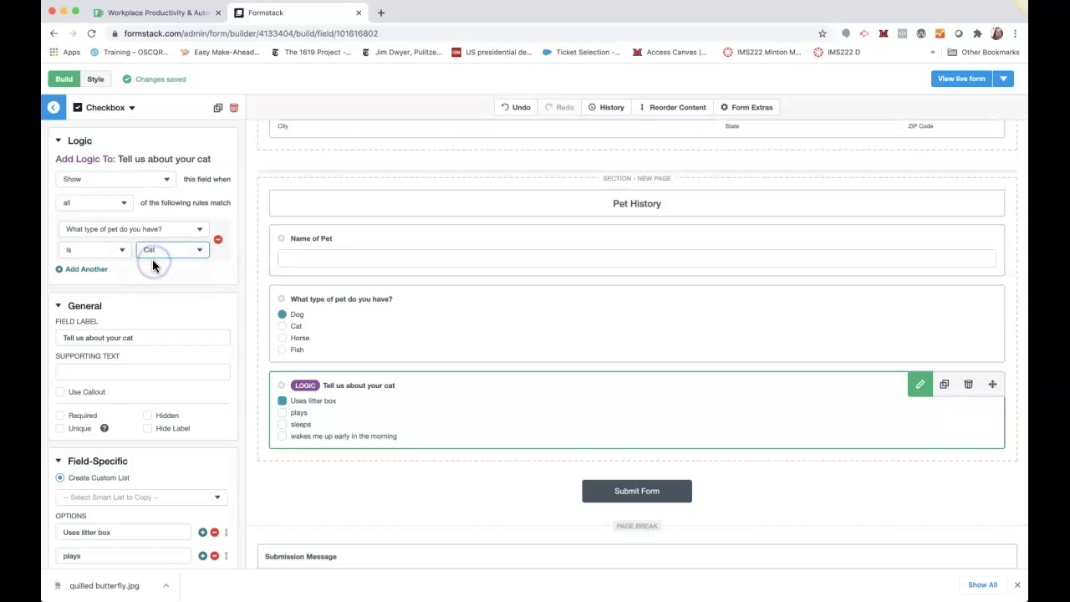
click(52, 107)
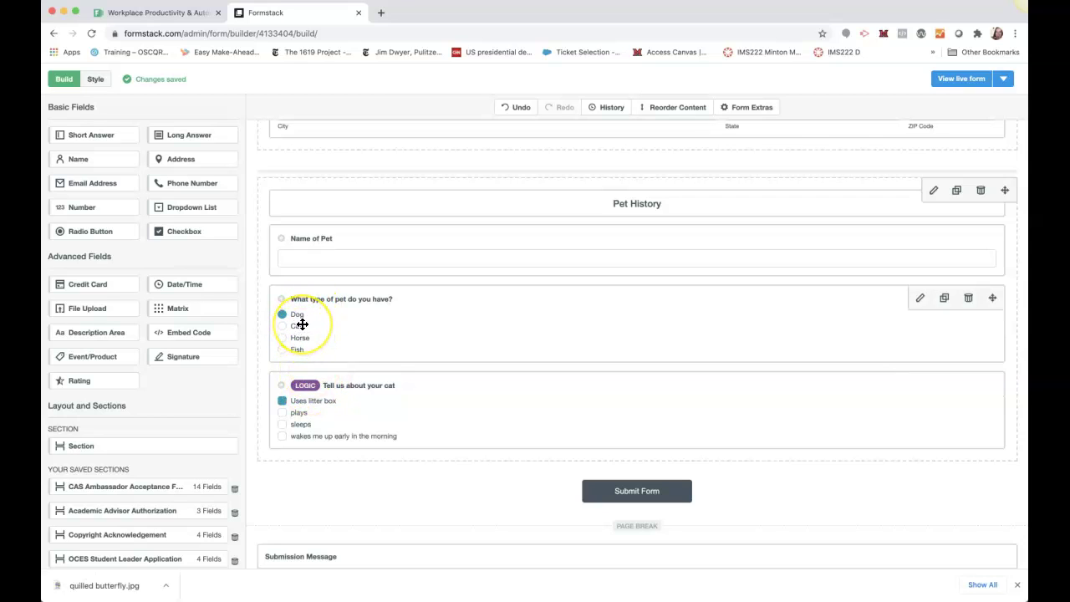
Step: Add a File Upload field below the cat question and label it "Upload your vaccination records"
scroll(346, 315, down, 1)
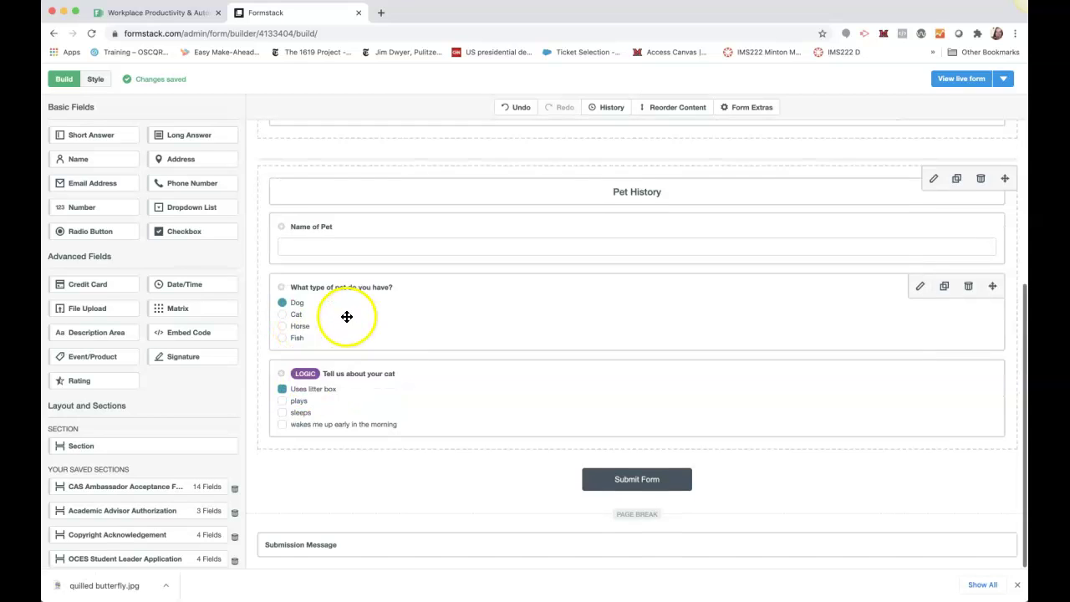
drag(109, 308, 362, 435)
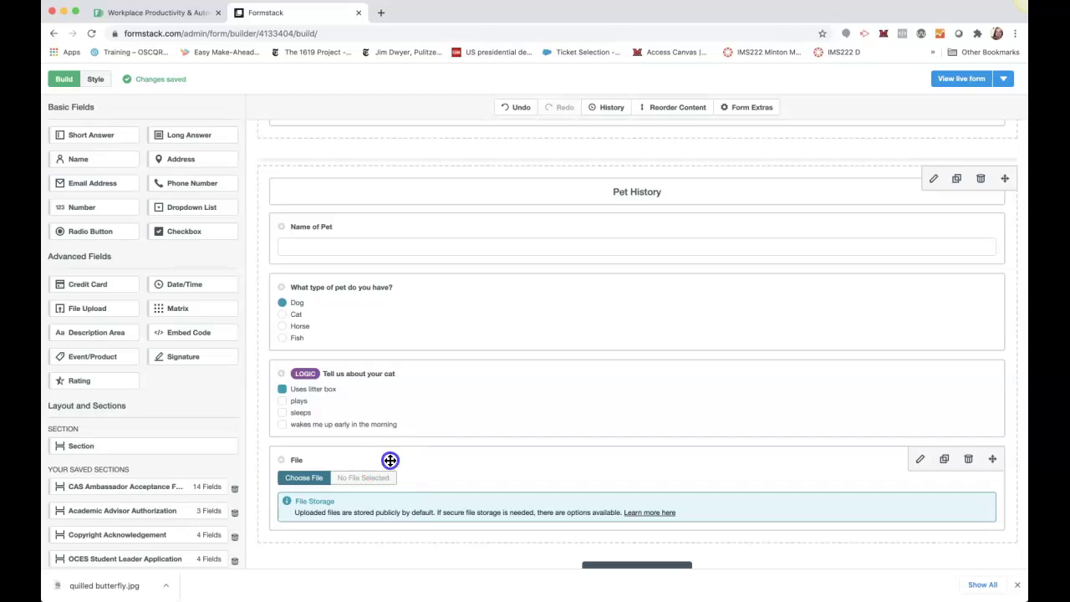
click(390, 459)
double_click(70, 206)
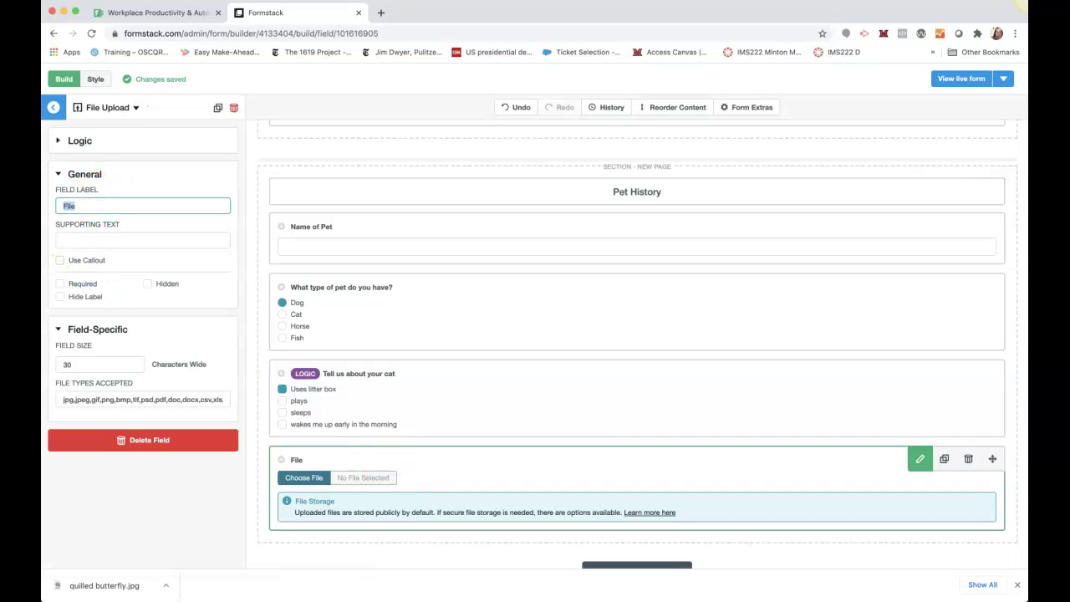
text(Uploa)
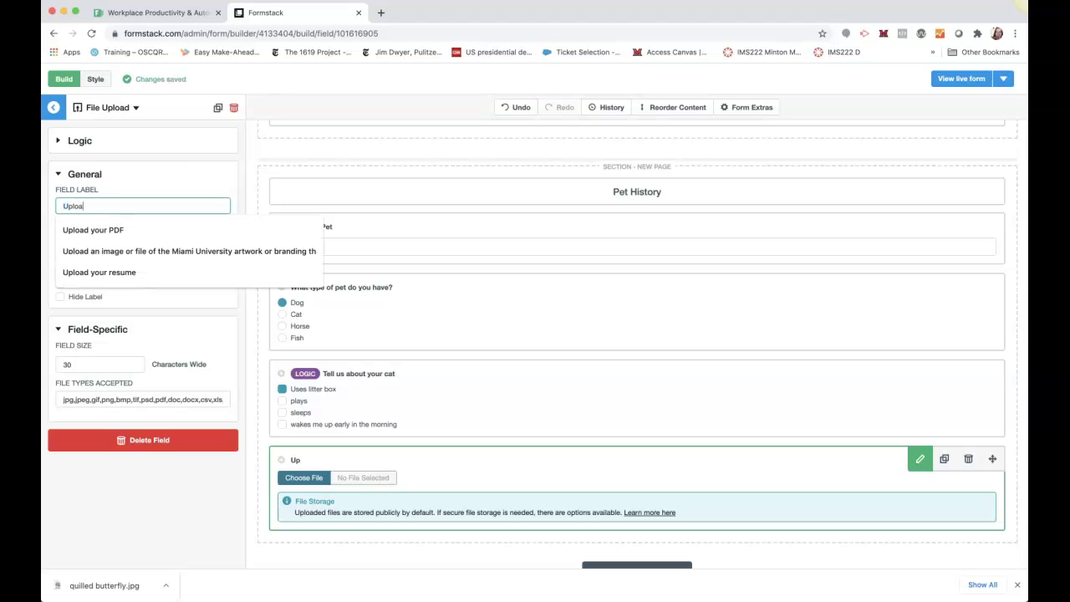
text(d your)
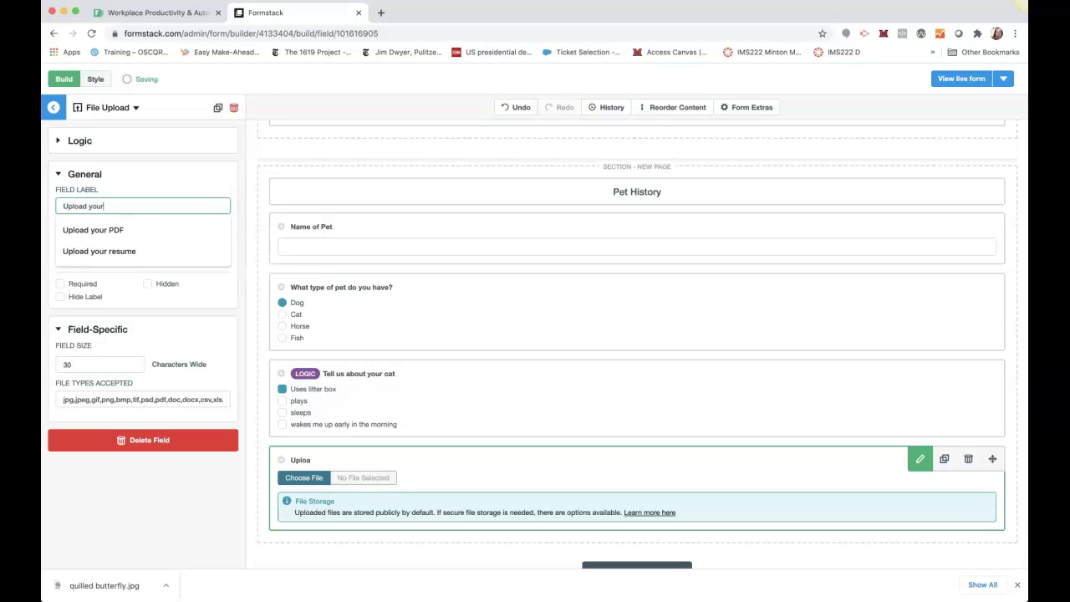
text( vaccination records)
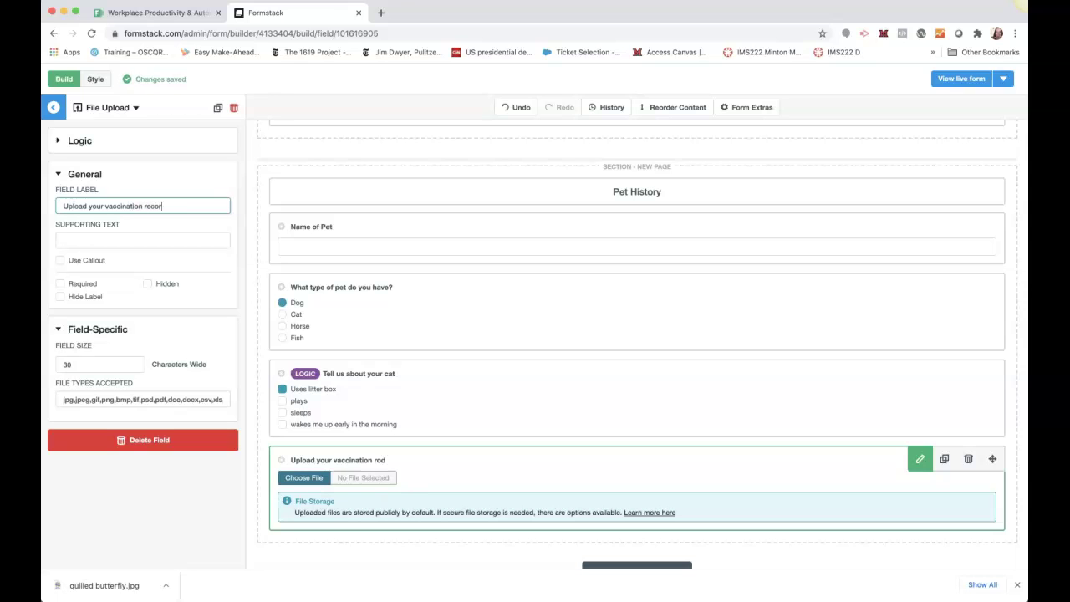
click(54, 108)
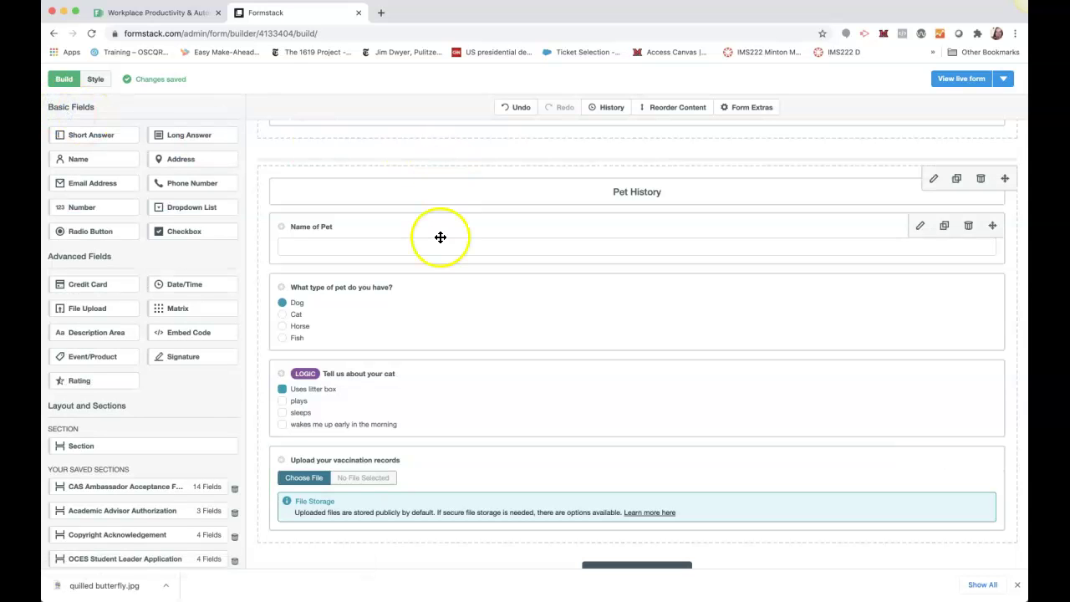
Step: Open the form's general settings and review its name and URL
scroll(441, 234, up, 5)
scroll(440, 234, up, 2)
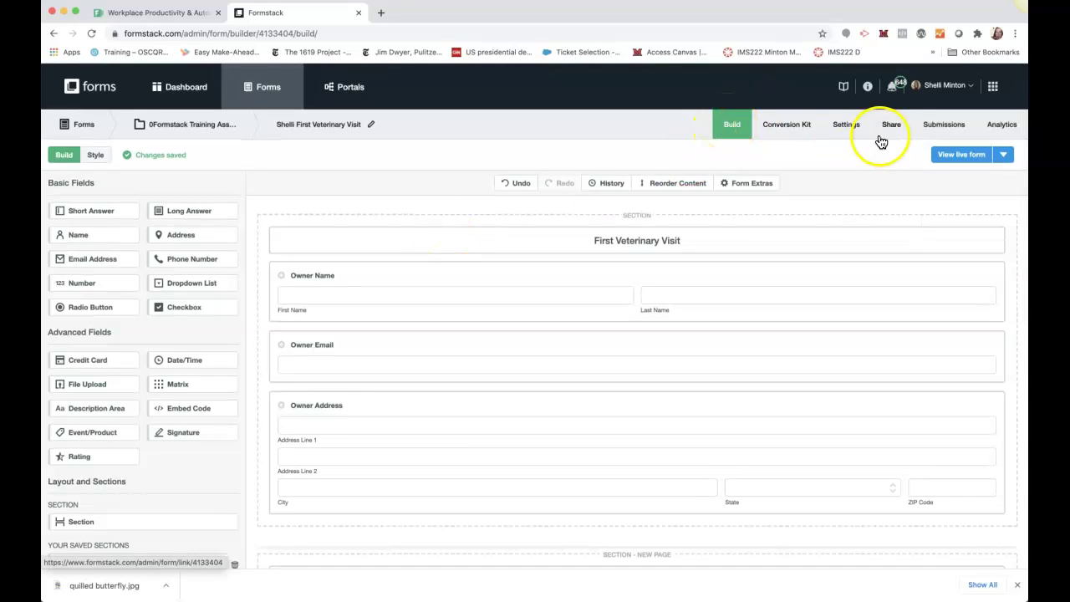
click(839, 129)
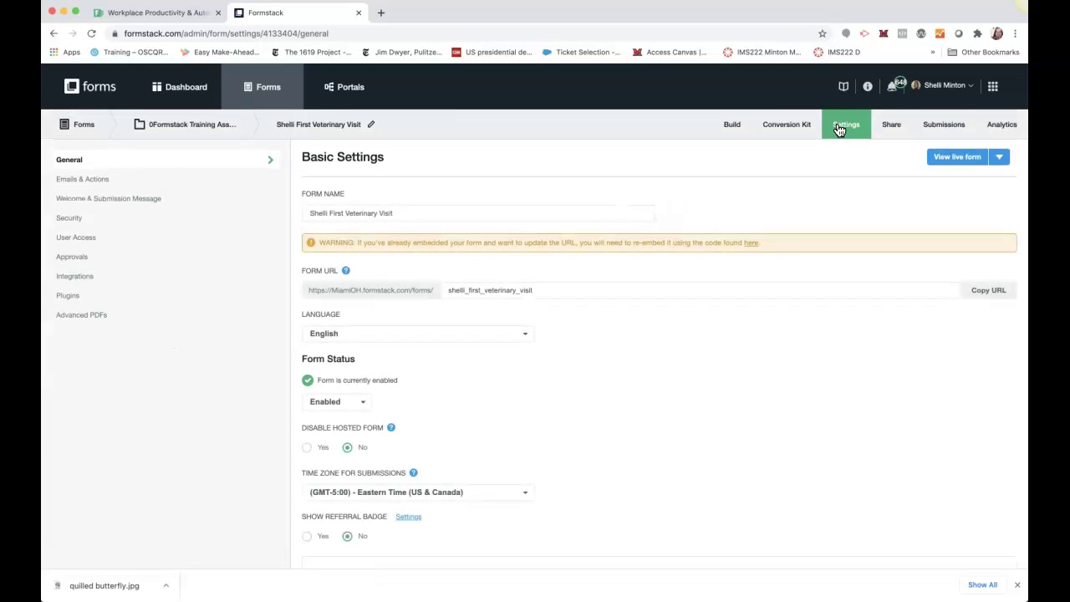
click(535, 290)
click(549, 291)
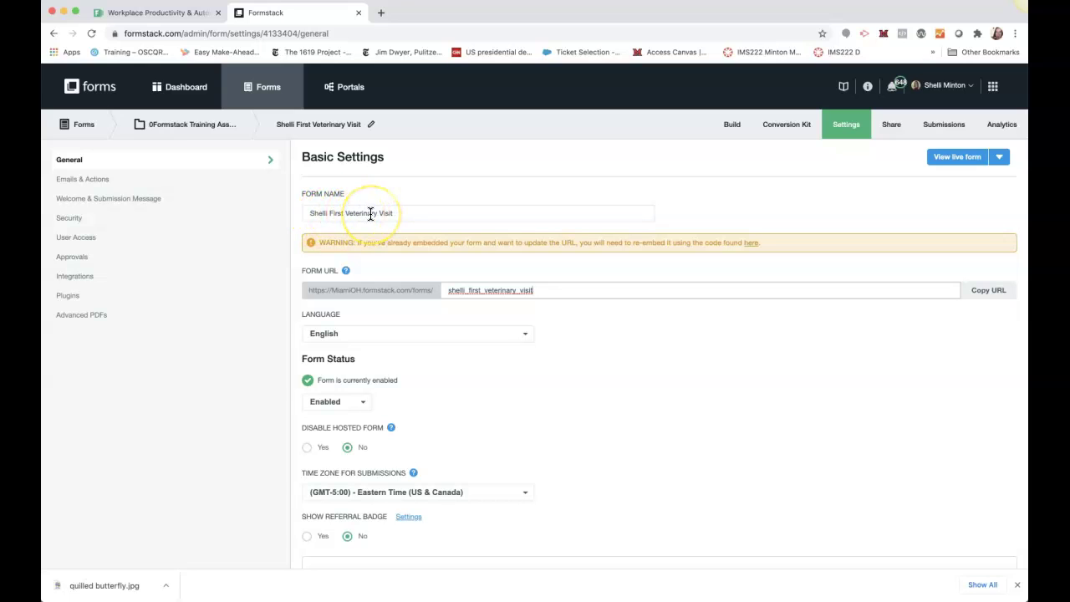
Step: Review the recipient and content settings of the existing notification email and save it
click(92, 182)
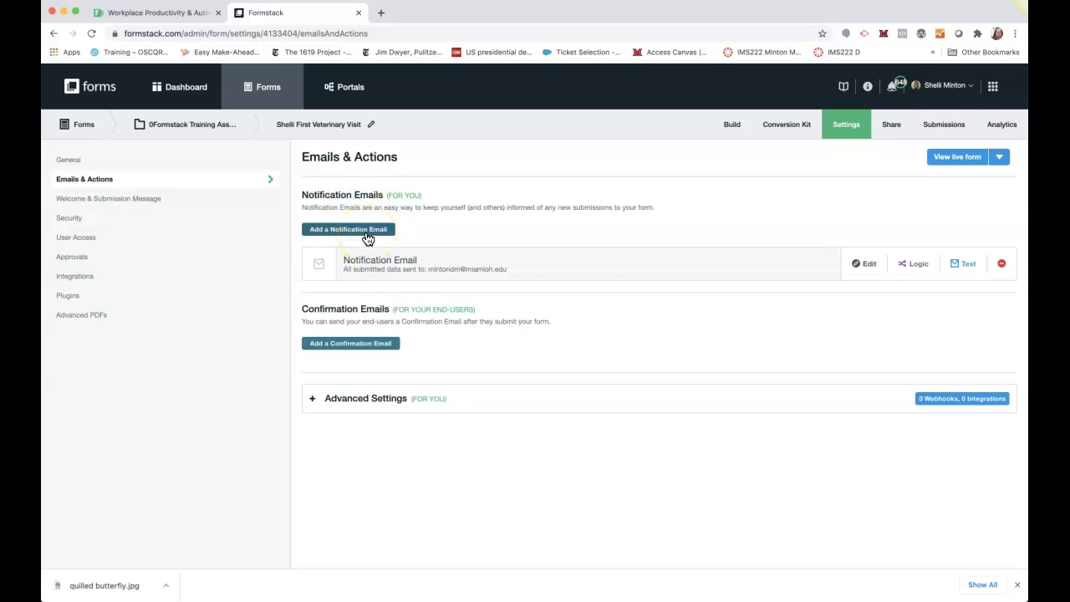
click(868, 266)
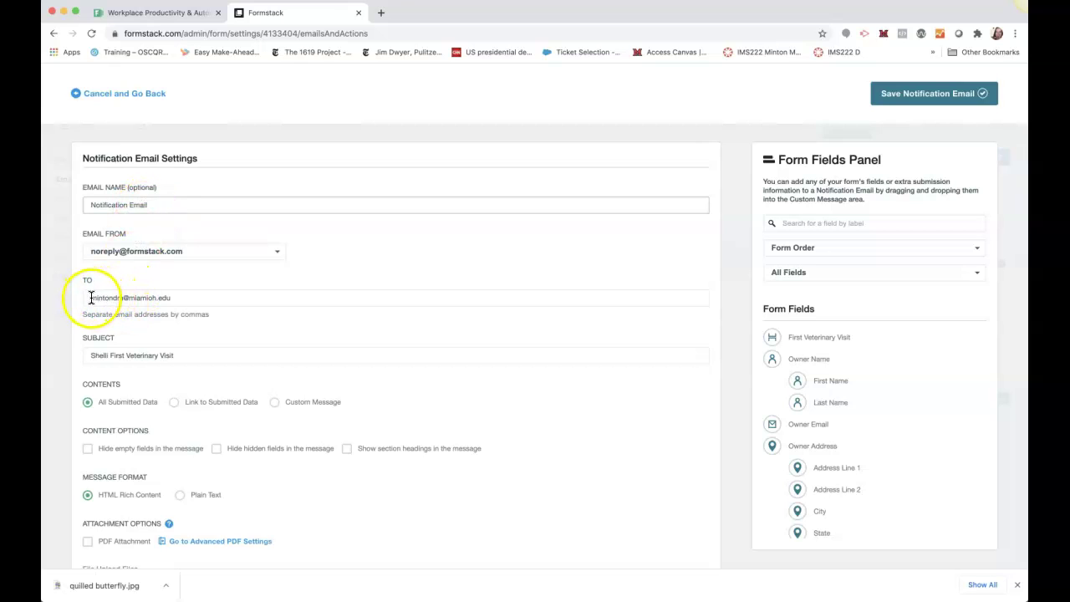
click(175, 298)
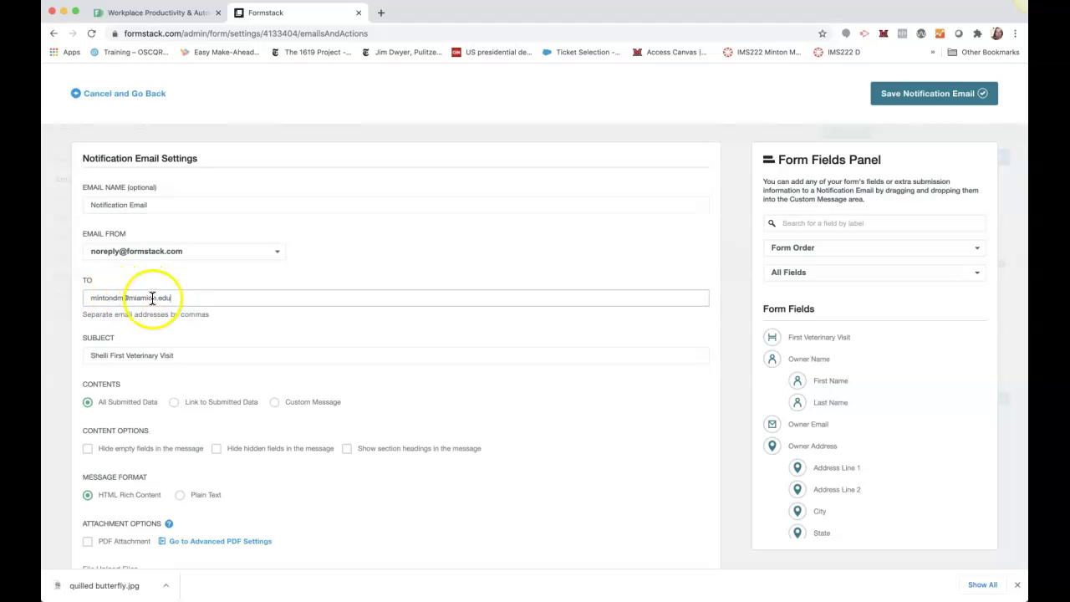
click(890, 100)
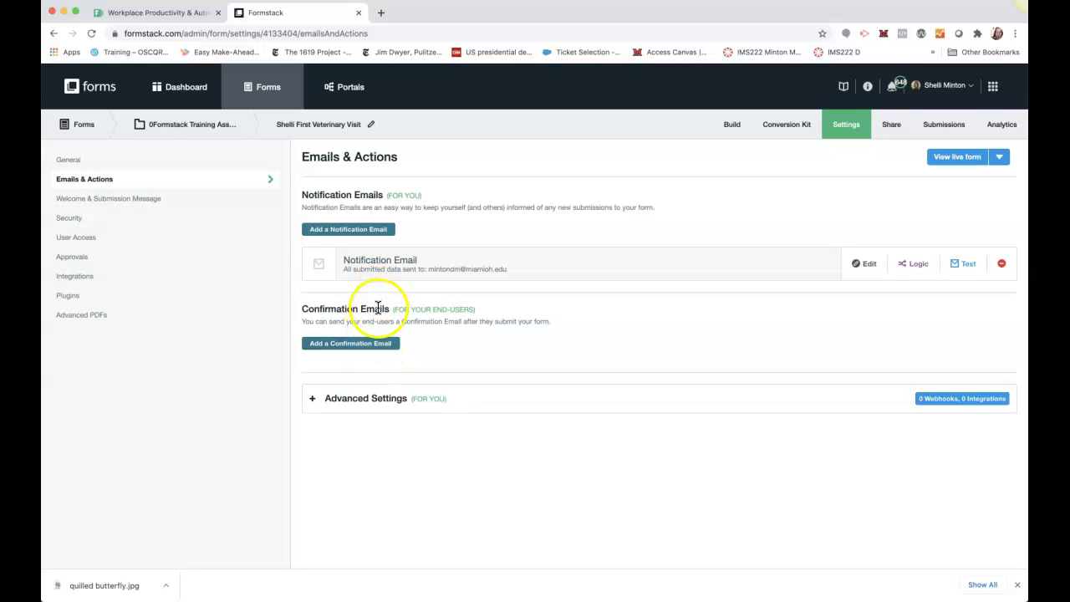
Step: Start a confirmation email addressed to the Owner Email field, with its contents set to Custom Message
click(381, 348)
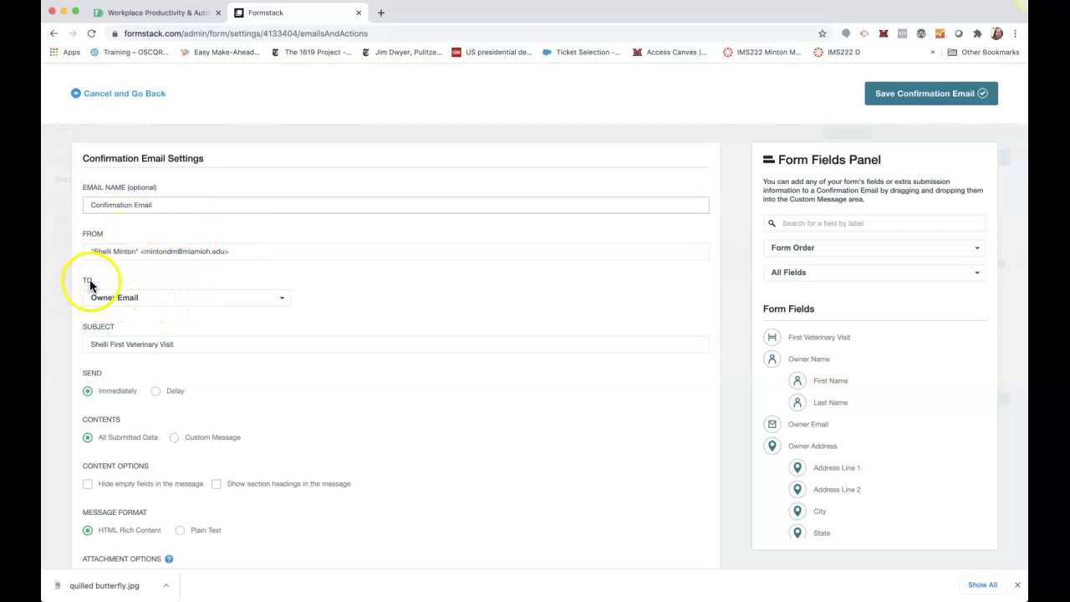
click(274, 299)
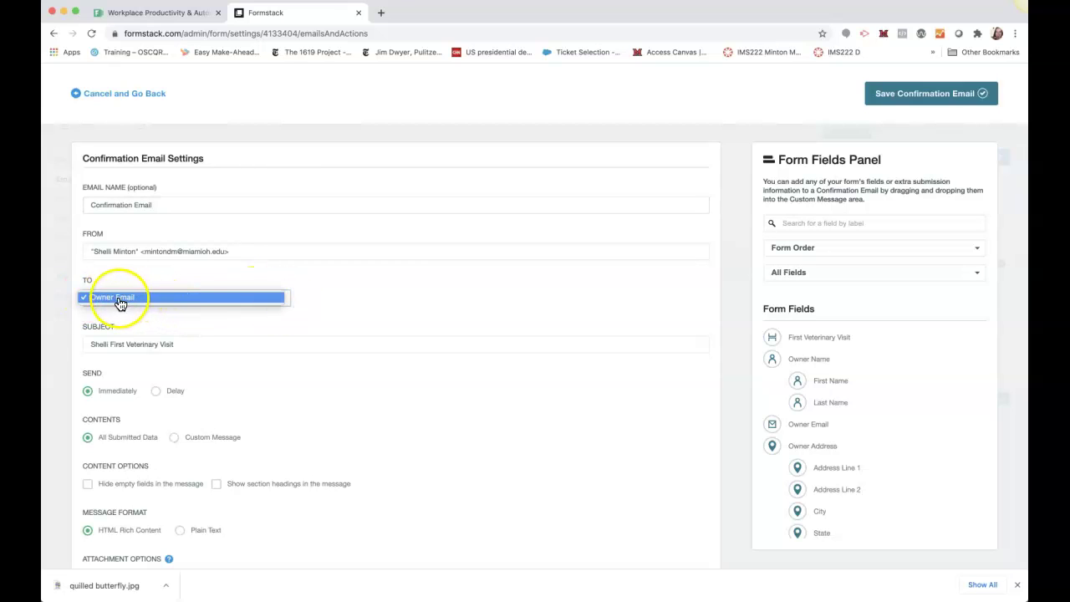
click(320, 298)
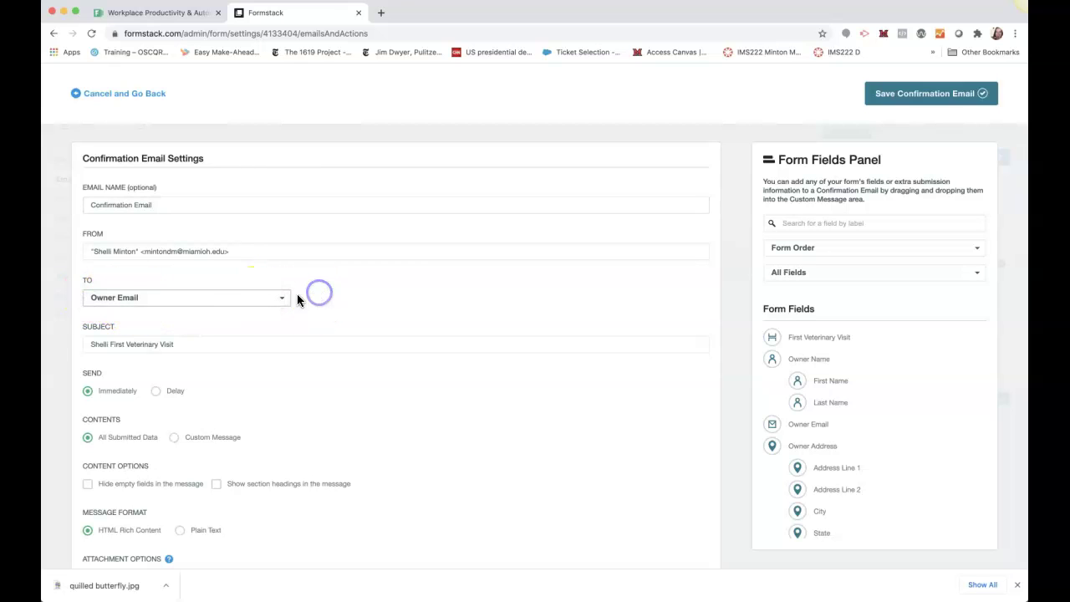
scroll(262, 300, down, 1)
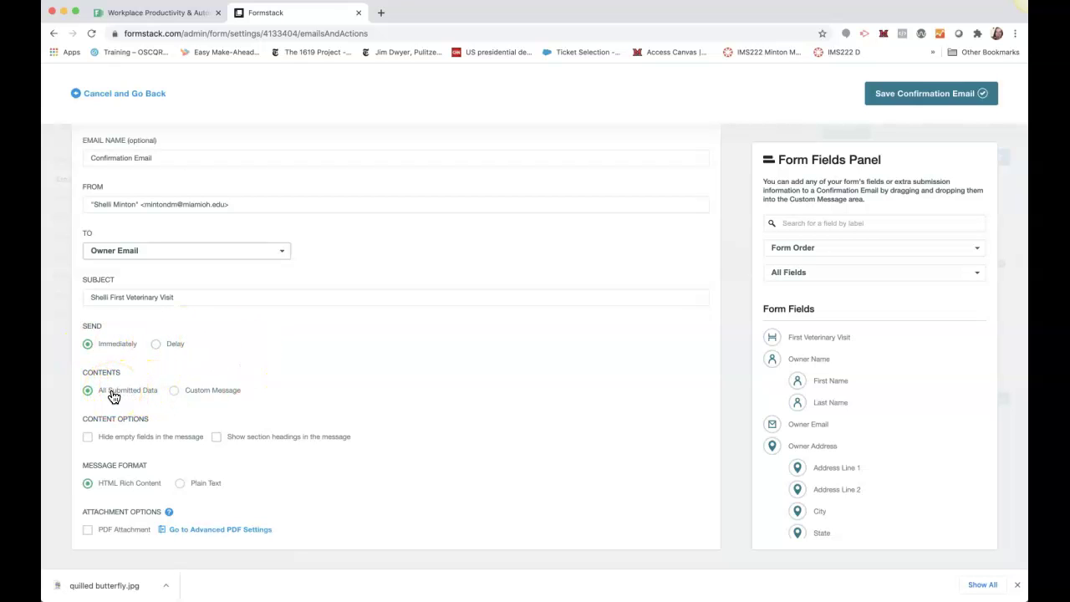
click(164, 391)
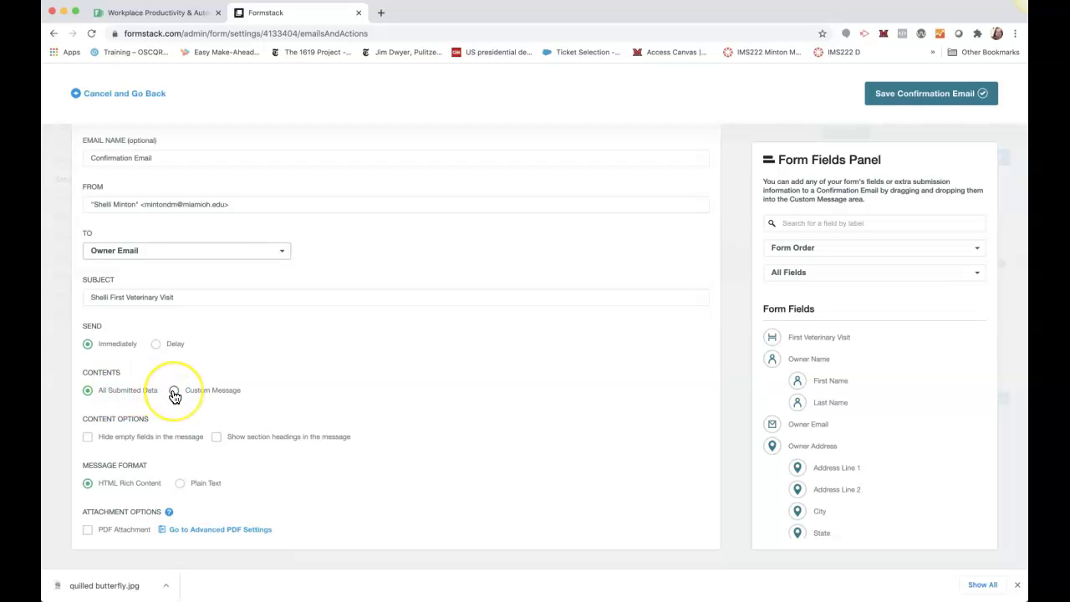
click(174, 395)
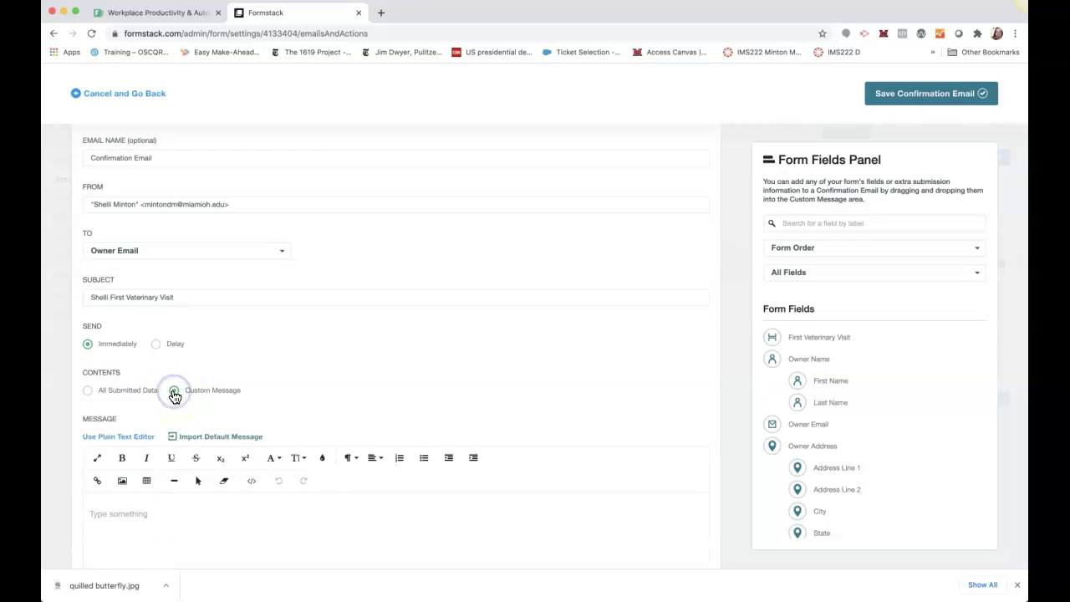
Step: Write the message "Dear [First Name field], Thank you for submitting your pet's information. Sincerely, The Vet" and save the confirmation email
scroll(232, 373, down, 2)
click(149, 392)
text(Dera)
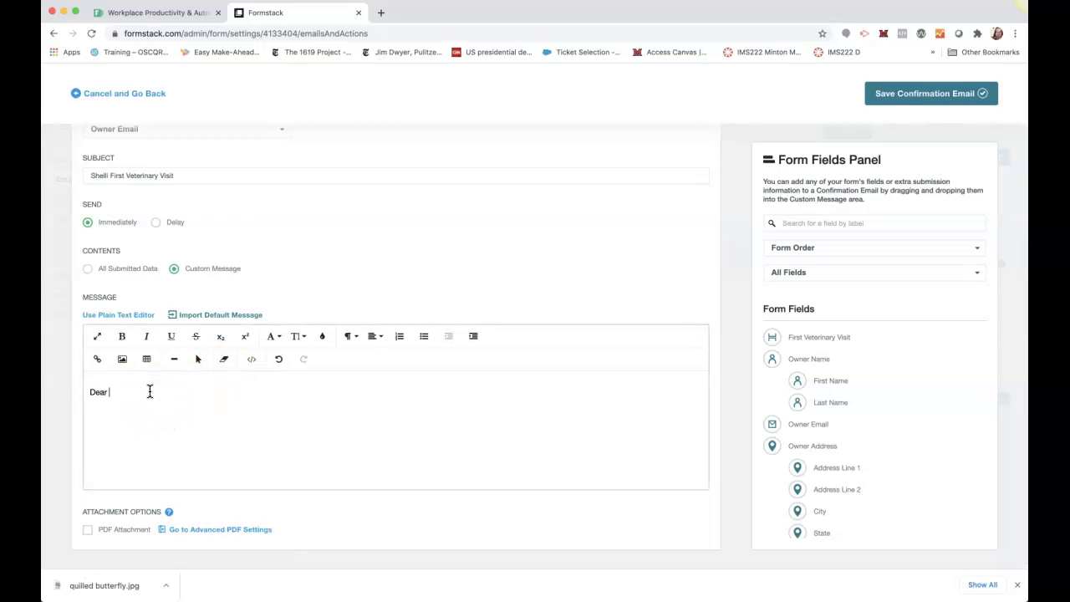
drag(830, 382, 180, 402)
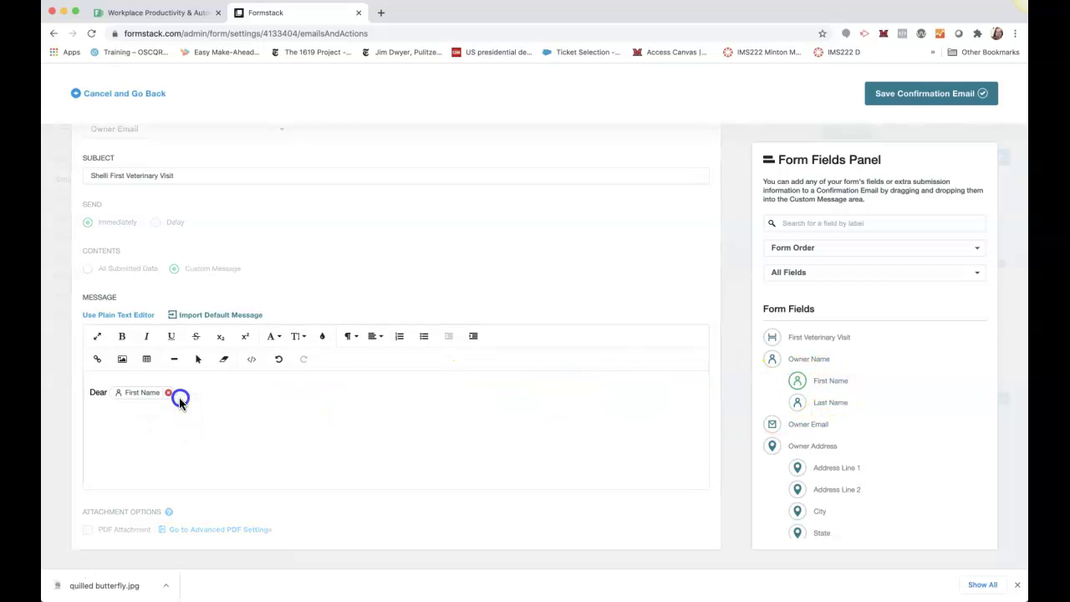
click(185, 392)
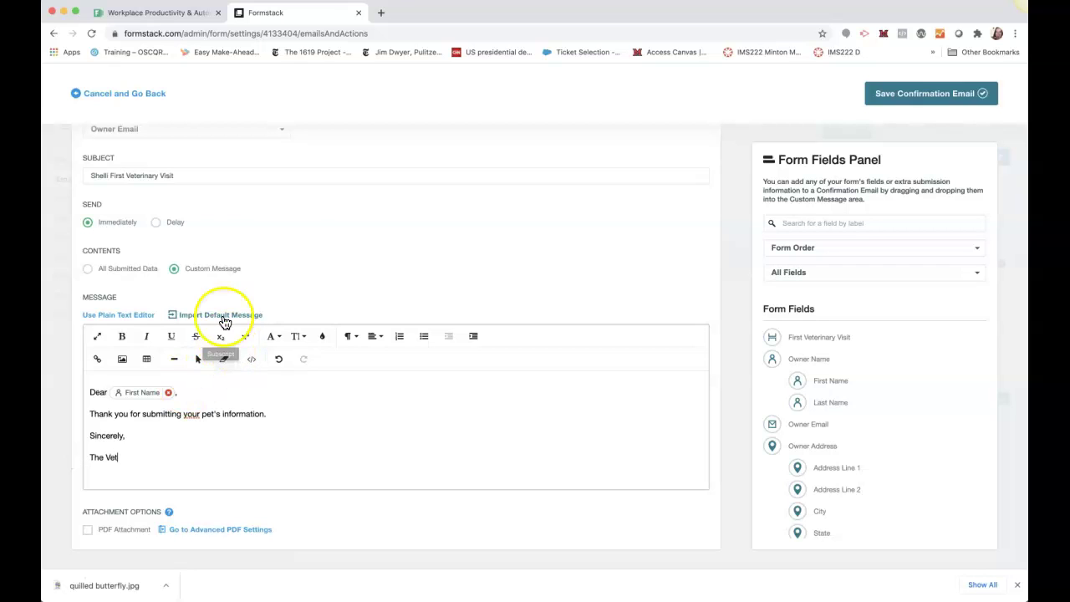
click(893, 99)
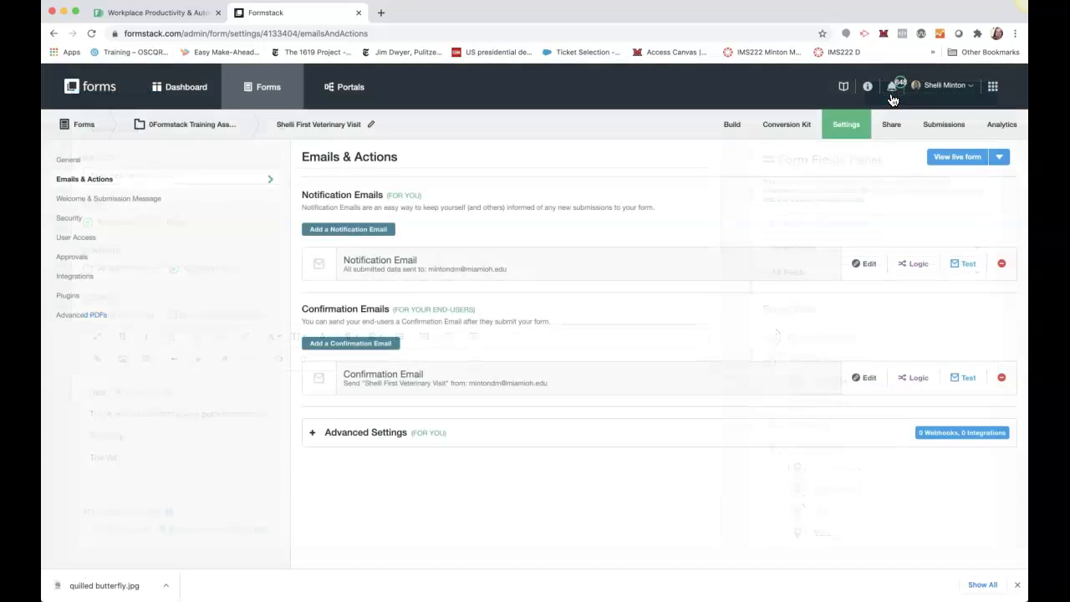
Step: Examine the webhook and integration options in the advanced settings for emails and actions, and collapse them again
scroll(520, 250, down, 2)
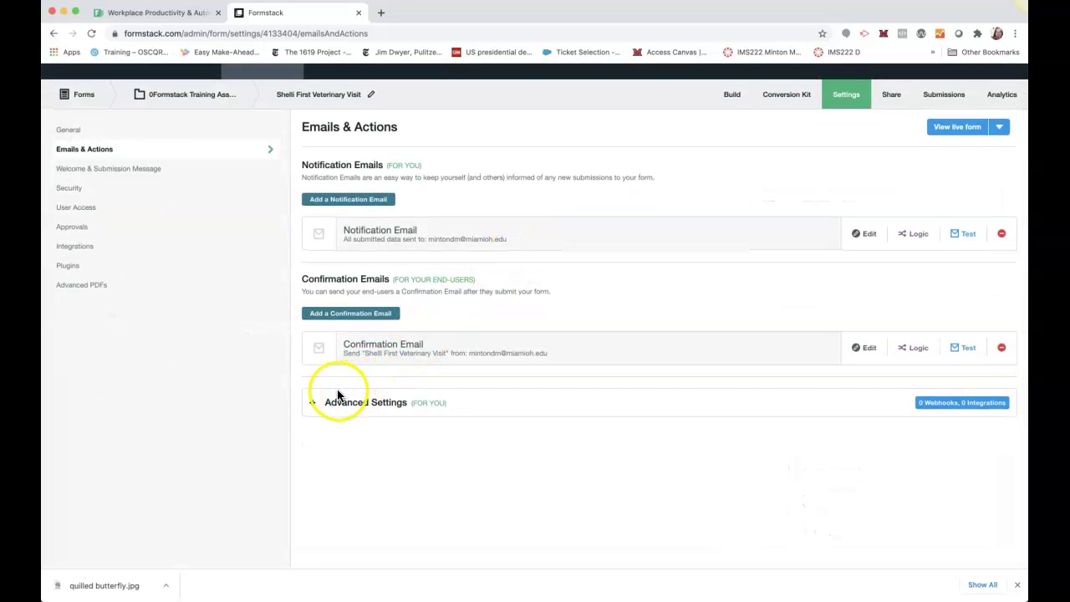
click(316, 404)
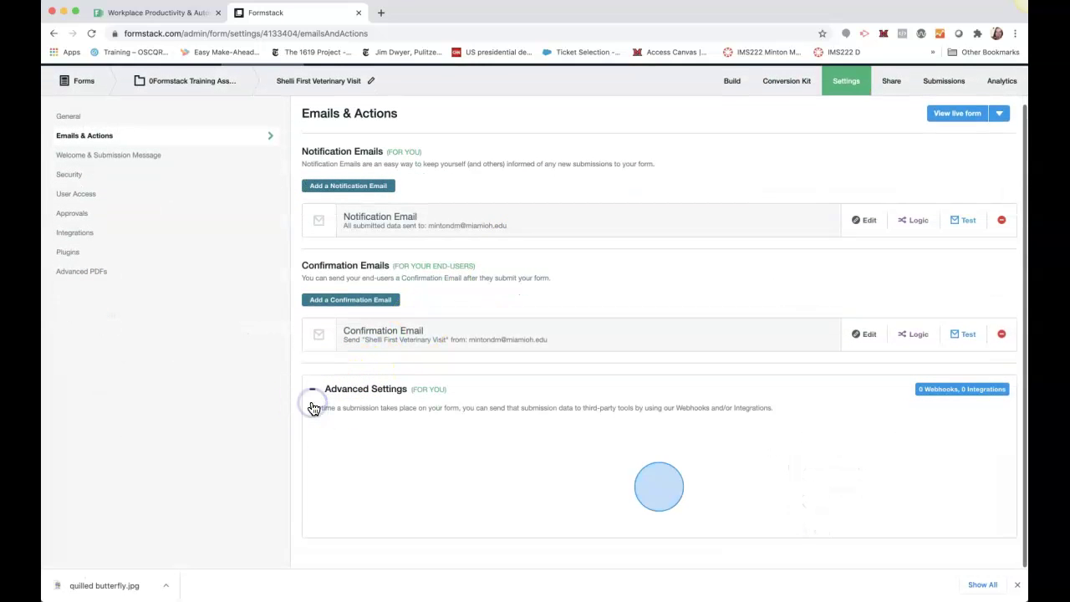
scroll(313, 408, down, 2)
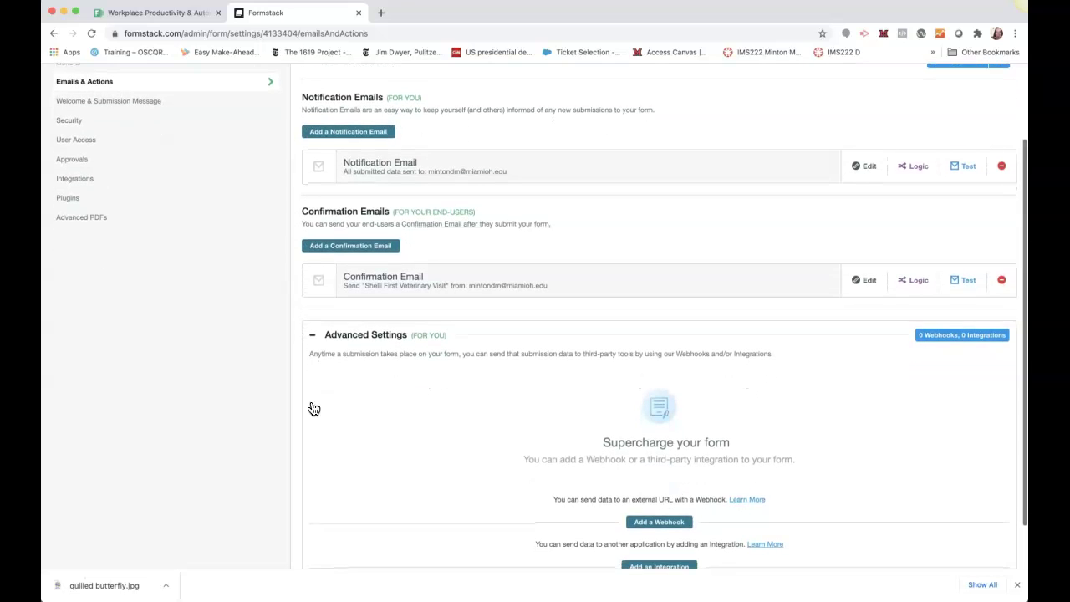
scroll(313, 408, down, 2)
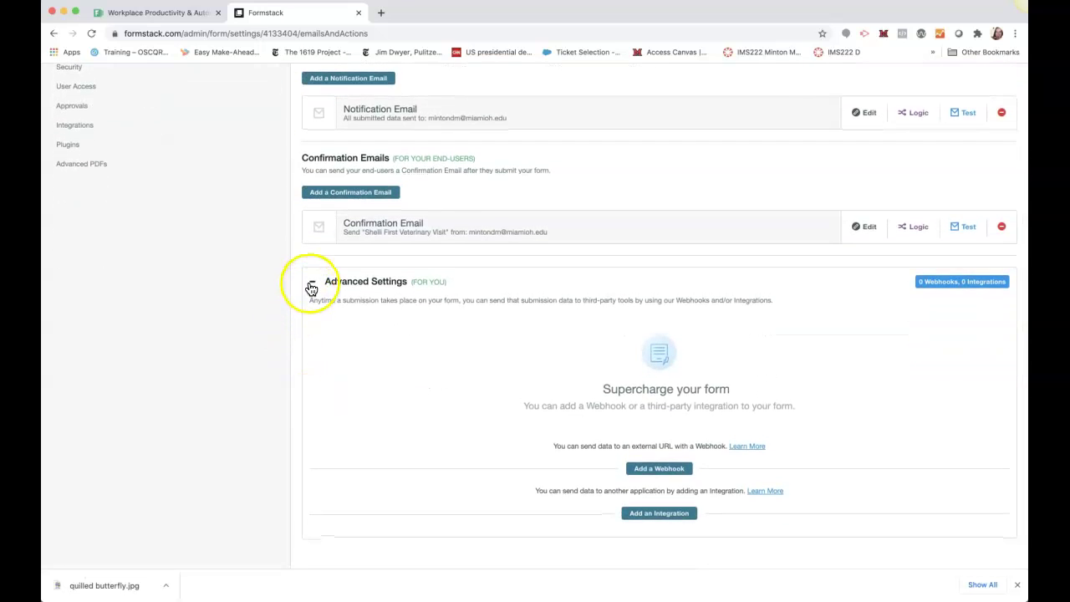
click(310, 282)
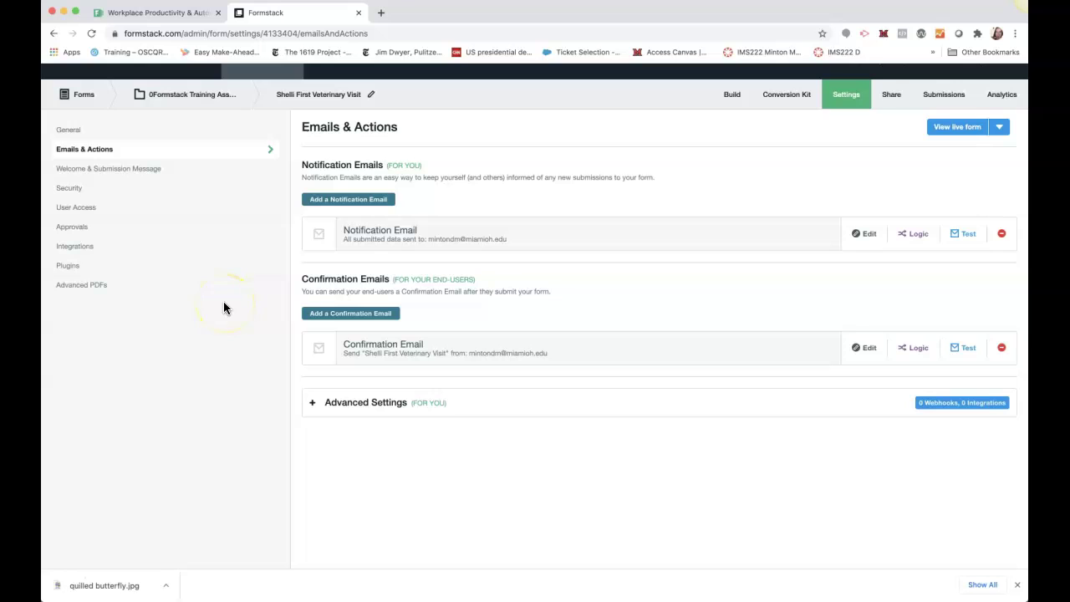
scroll(223, 308, up, 1)
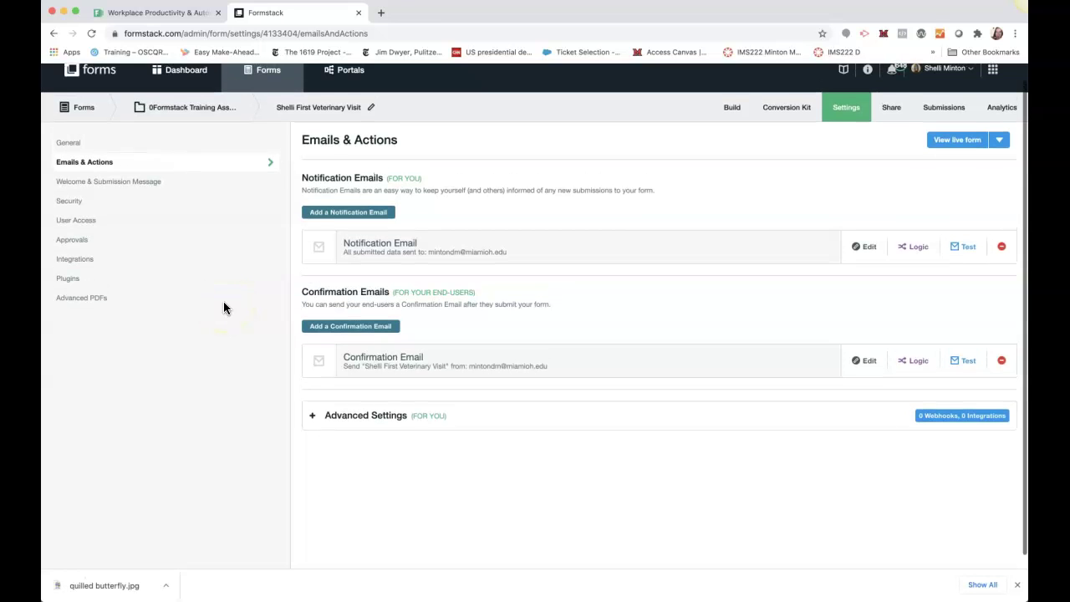
Step: Add a custom submission message reading "Thank your for submitting your form. We will have a response in 5 business days." and save it
click(106, 182)
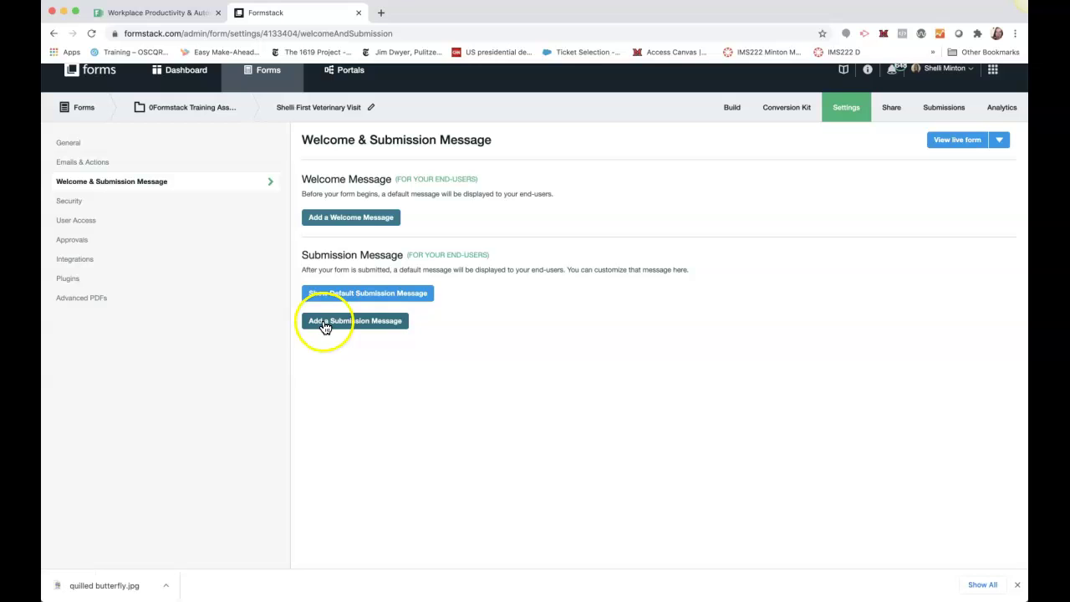
click(374, 325)
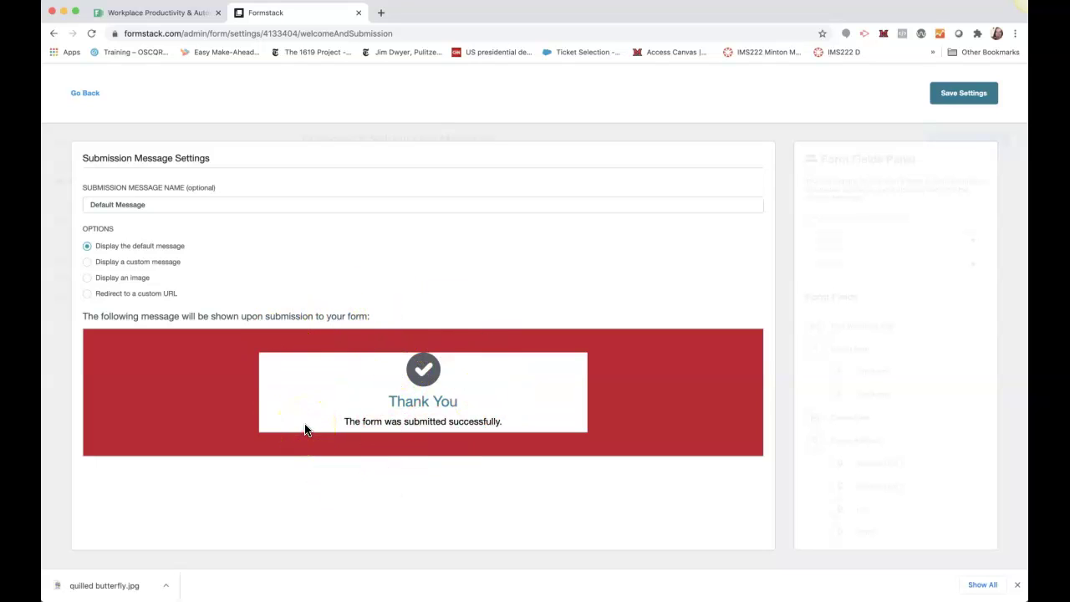
click(87, 264)
click(143, 409)
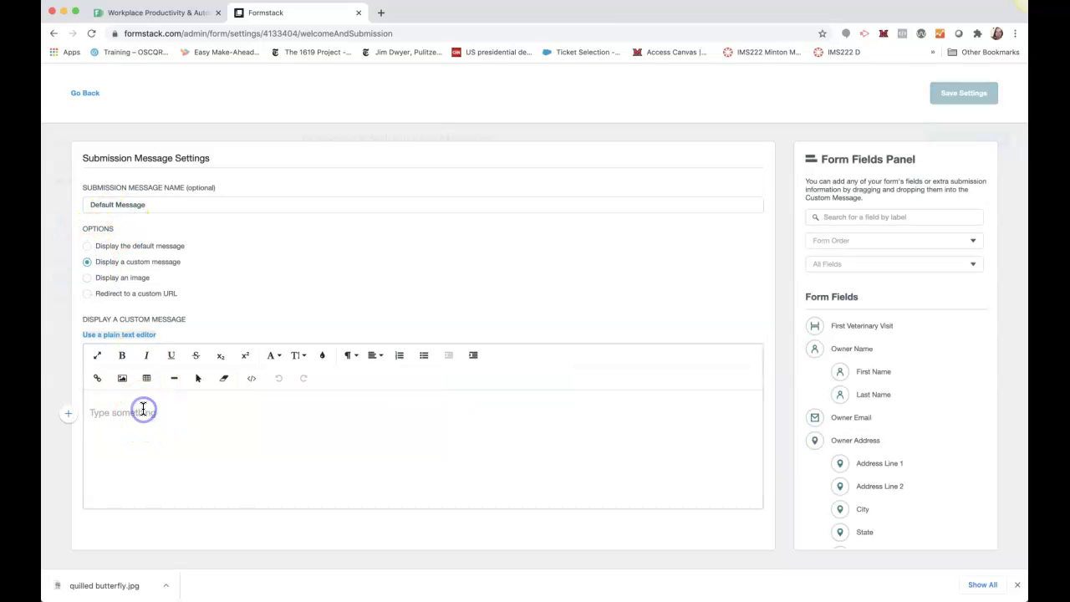
text(Thank your for submitting your form. We will have a response in 5 business days.)
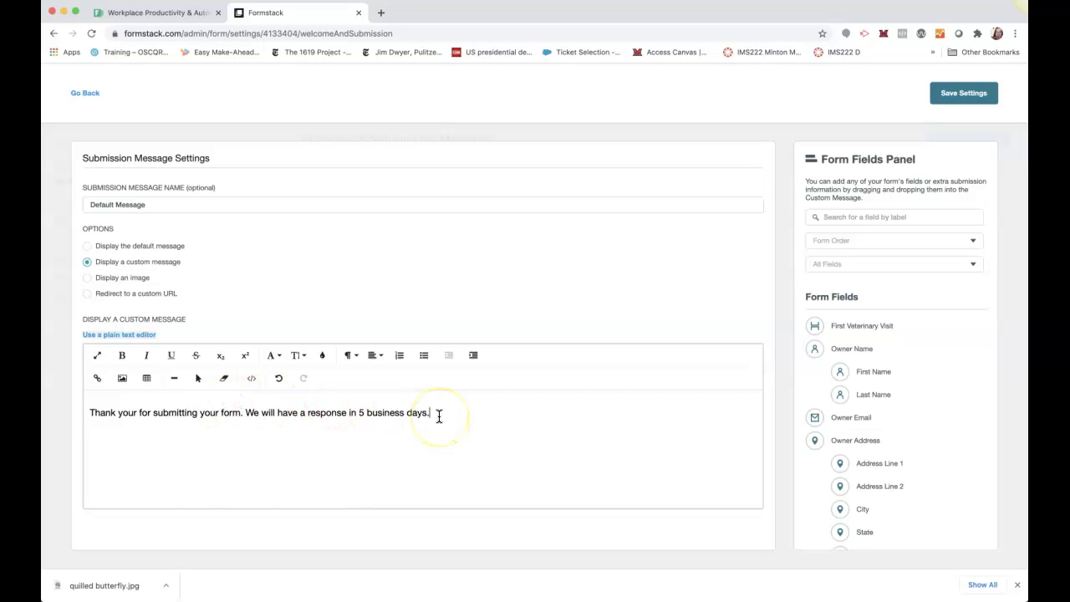
click(959, 97)
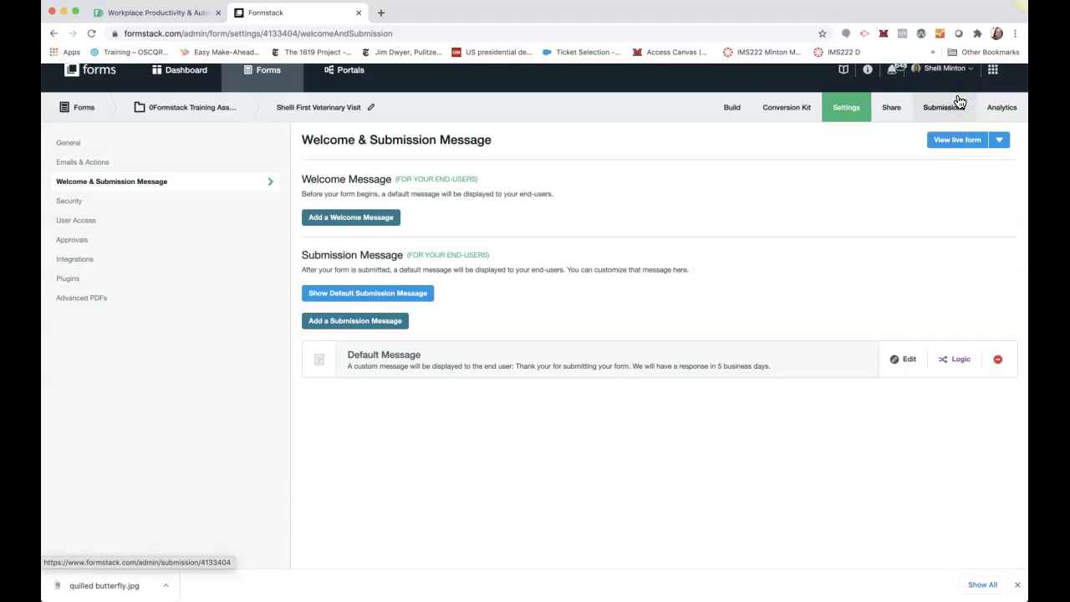
Step: Open the live form from the builder, fill in the owner's name, email and address from a saved autofill entry, and continue to Pet History
click(732, 112)
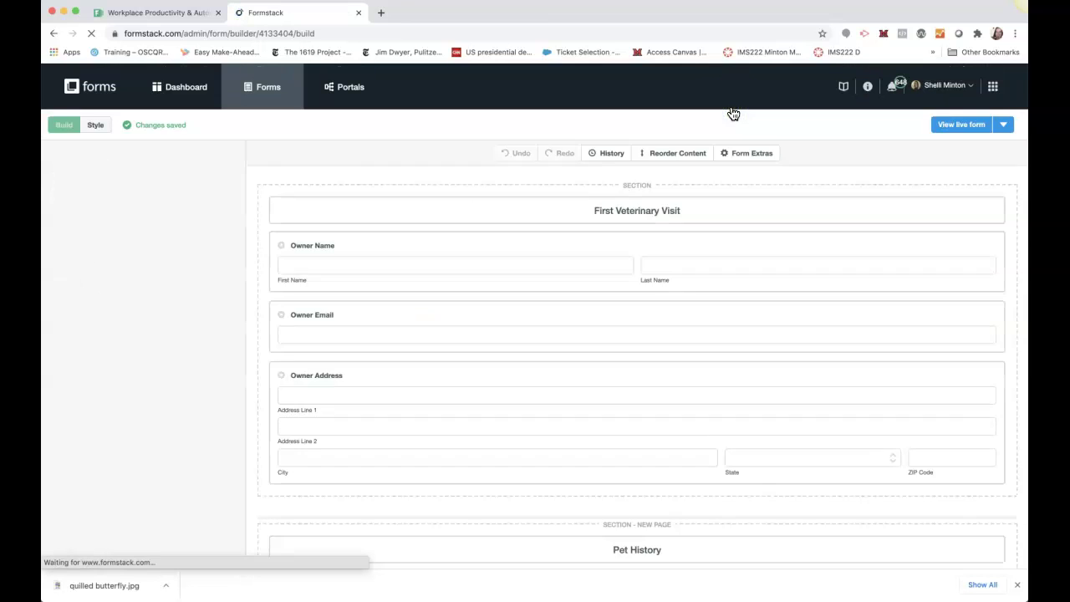
click(943, 157)
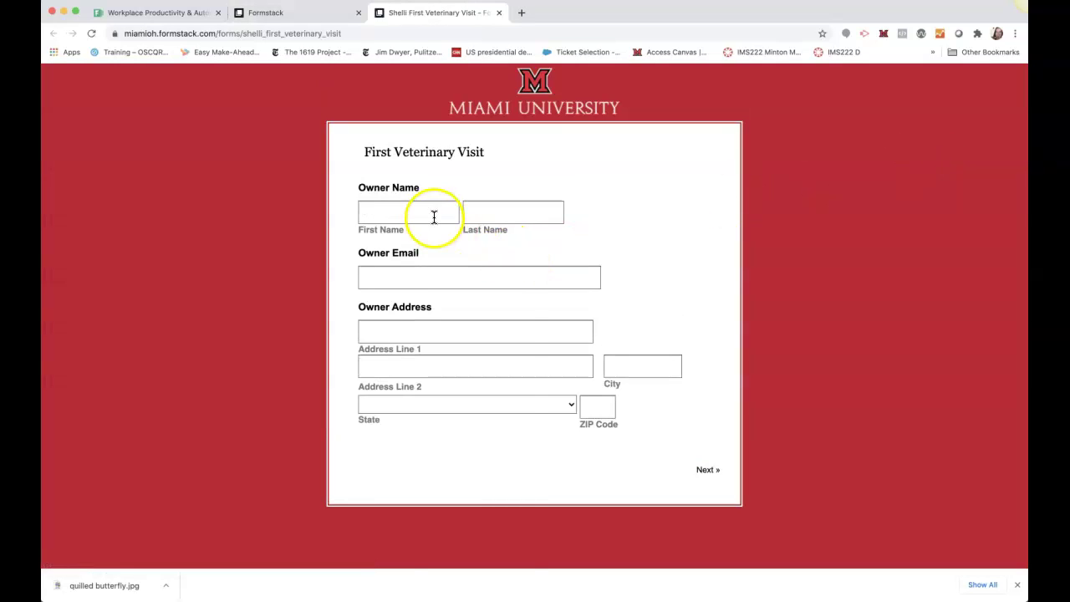
click(433, 216)
click(372, 241)
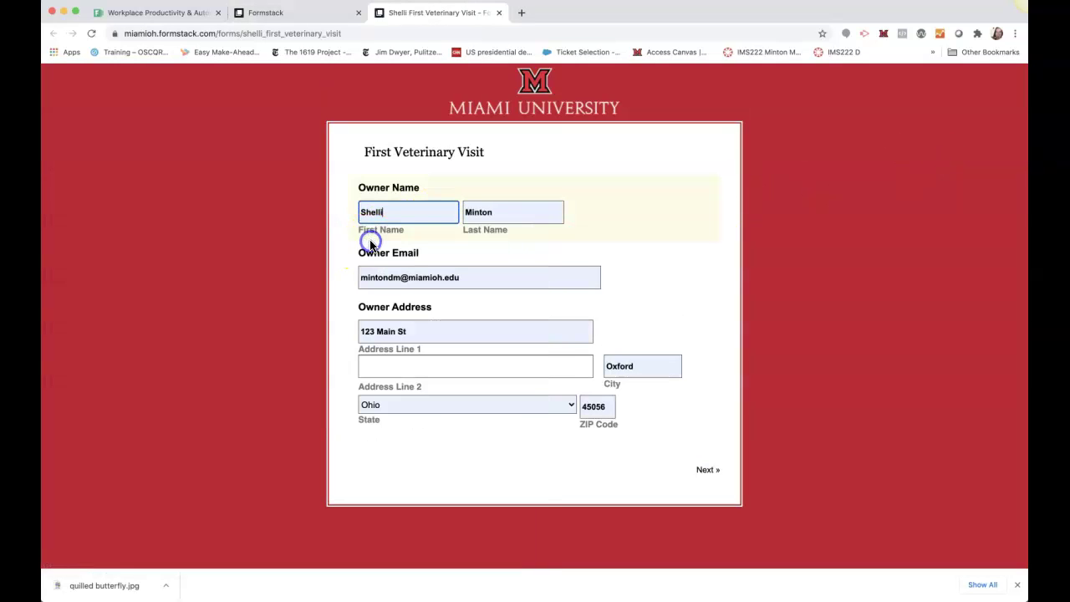
click(706, 470)
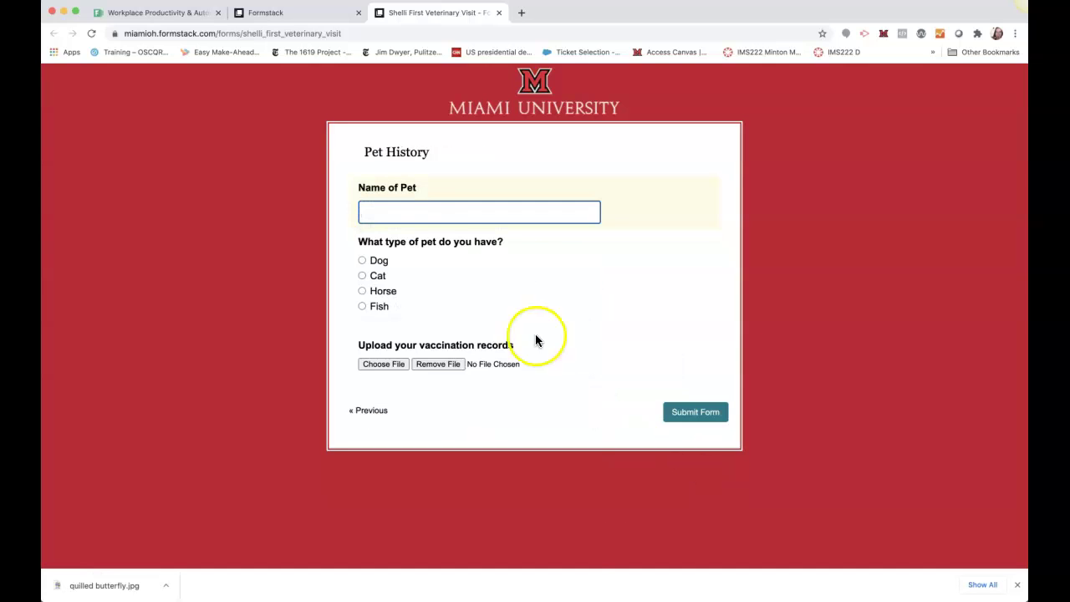
Step: Enter Chloe as the pet's name and try the Dog, Horse and Fish pet types to test the conditional questions
click(420, 208)
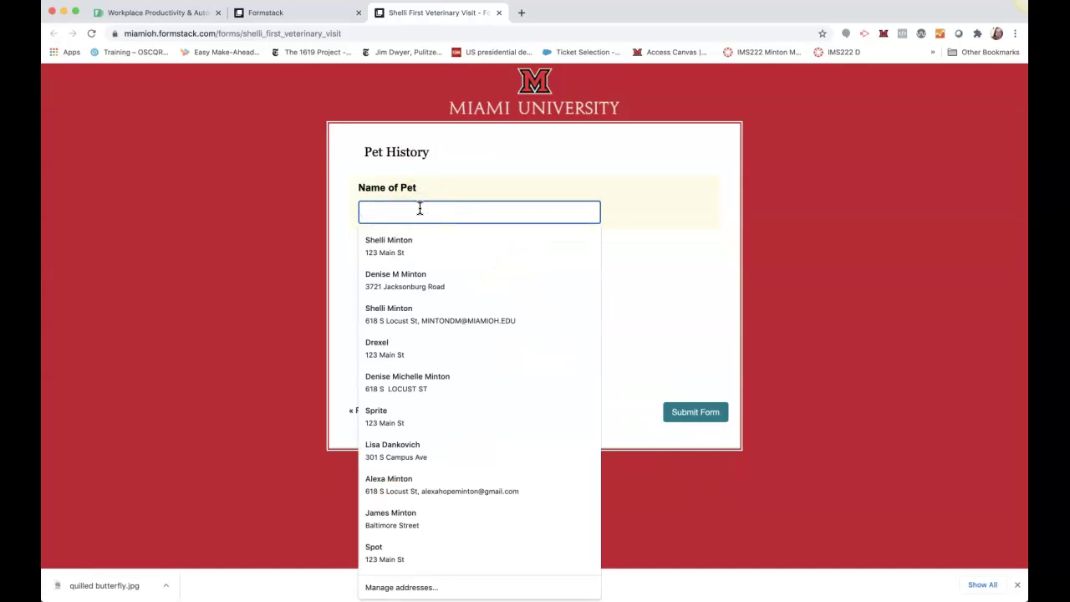
text(Chloe)
click(349, 230)
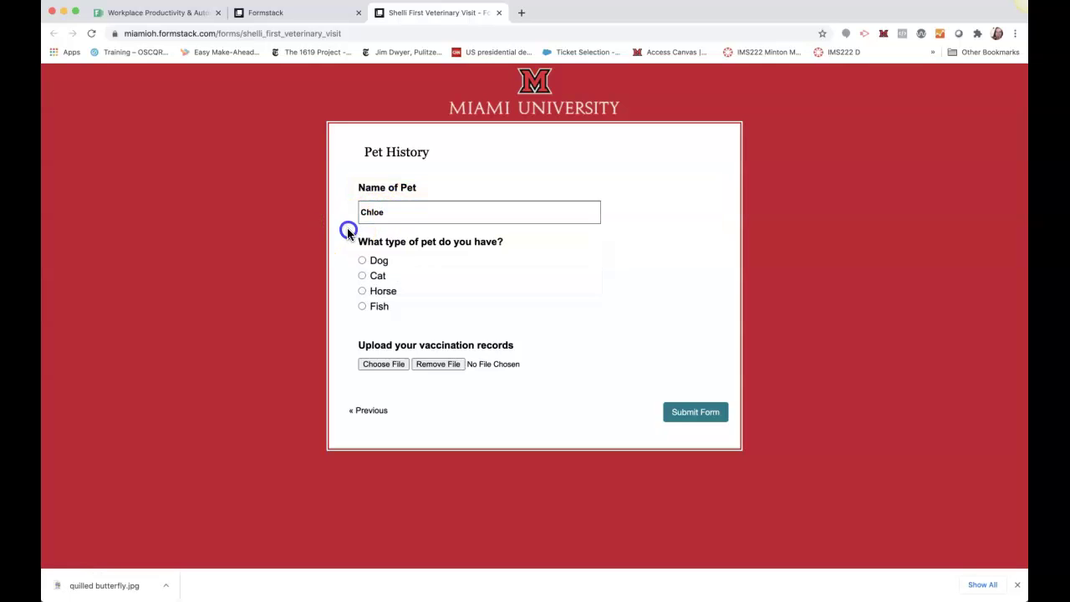
click(362, 261)
click(362, 291)
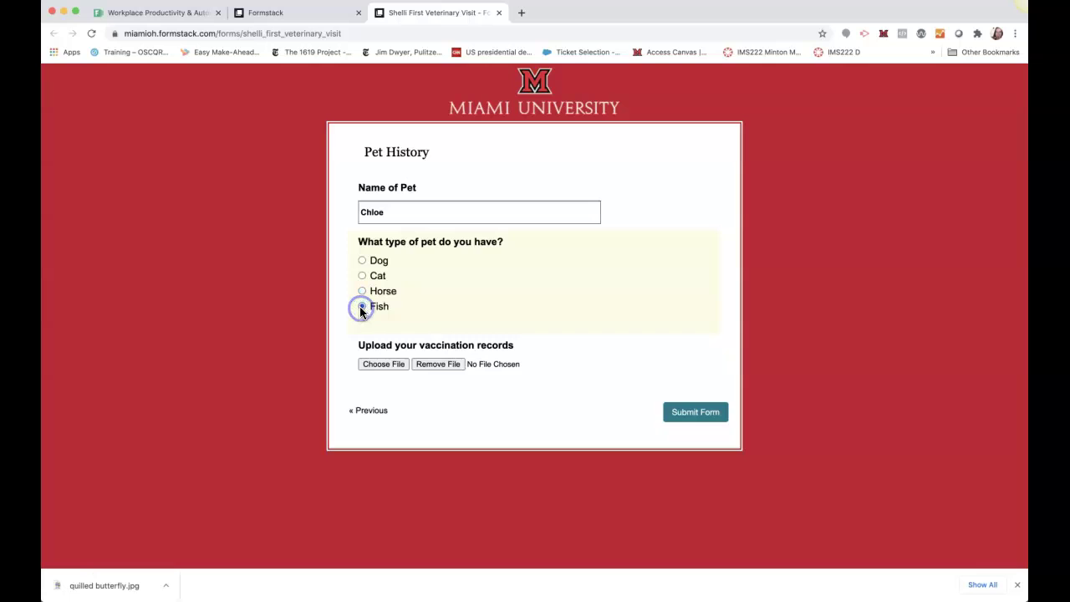
Step: Choose Cat as the pet type, select "Uses litter box" and "plays" for the cat, and submit the form
click(362, 275)
click(361, 380)
click(362, 364)
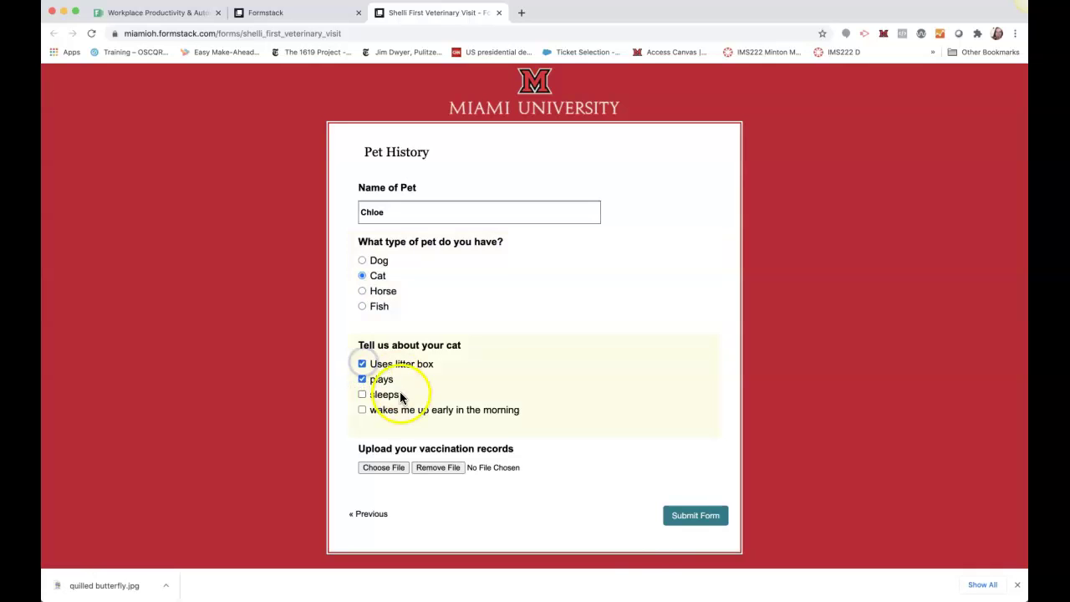
click(690, 518)
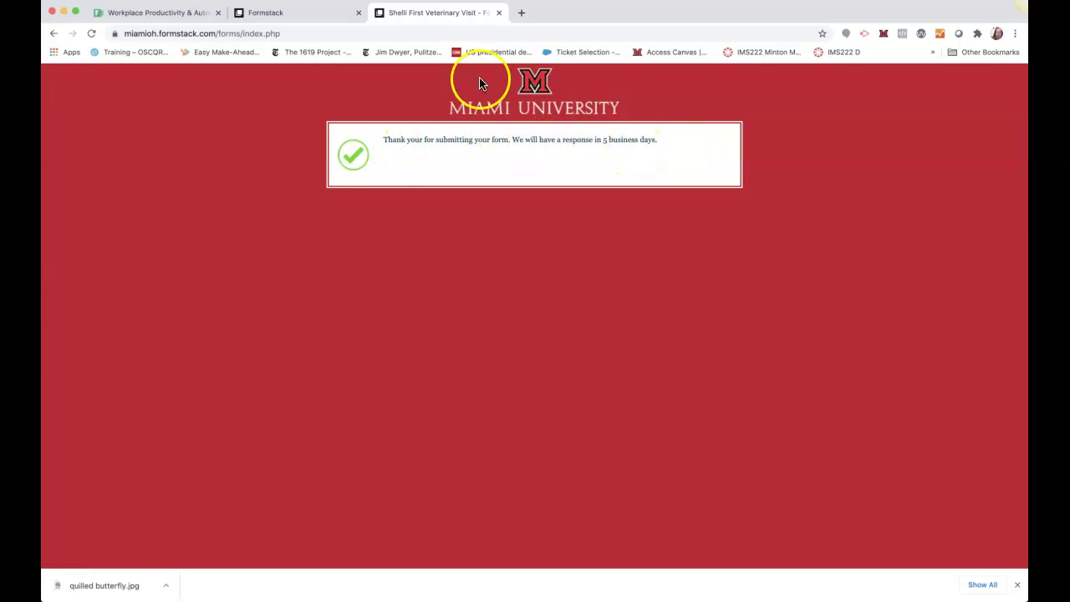
Step: Return to the form's admin pages, review its submissions, and copy the form's link for a website or email
click(280, 13)
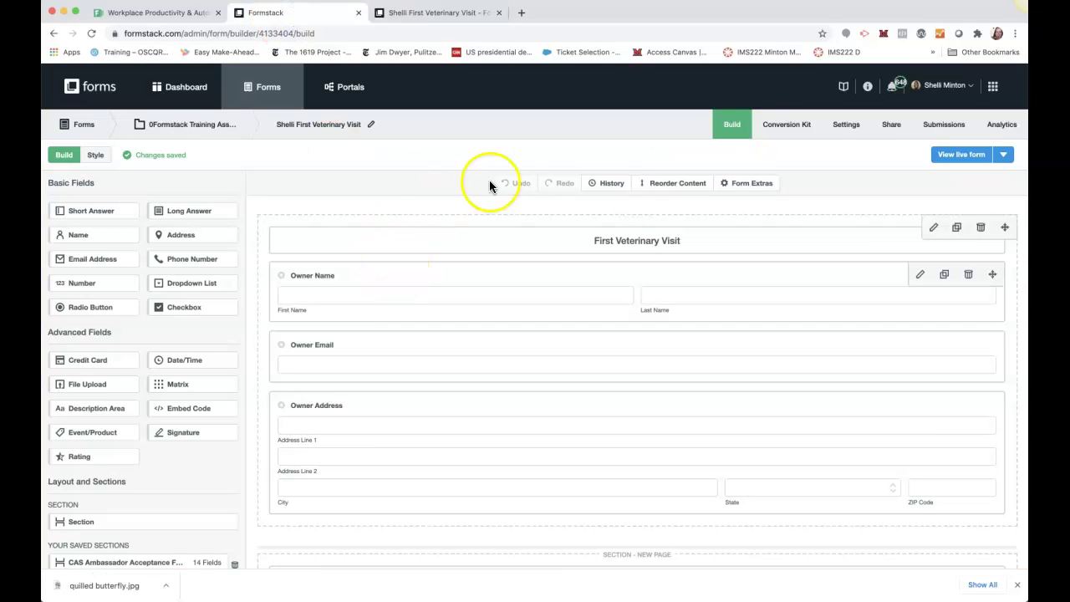
click(931, 125)
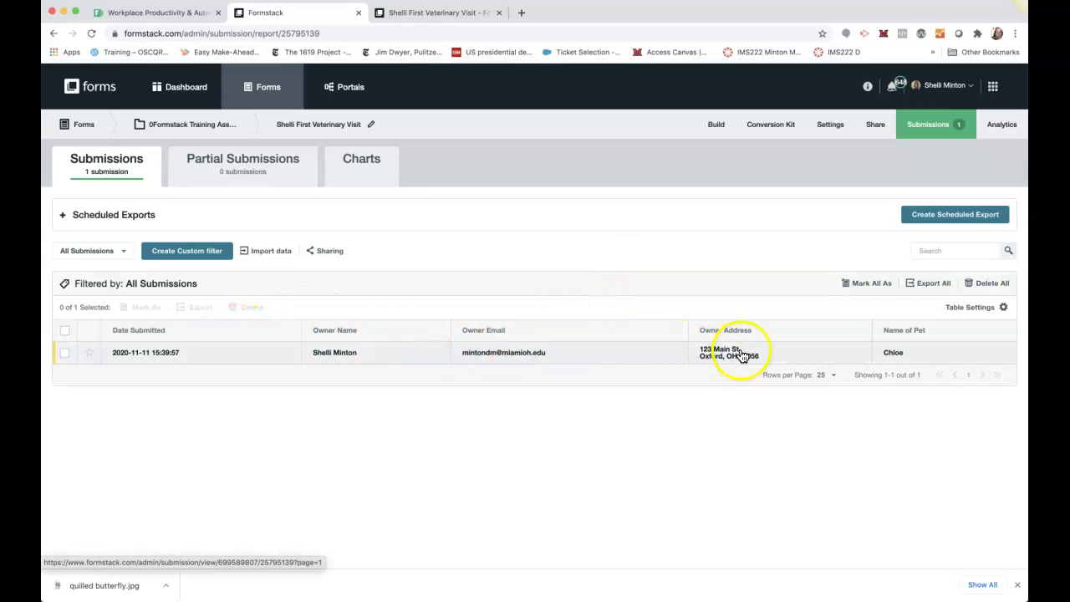
click(876, 127)
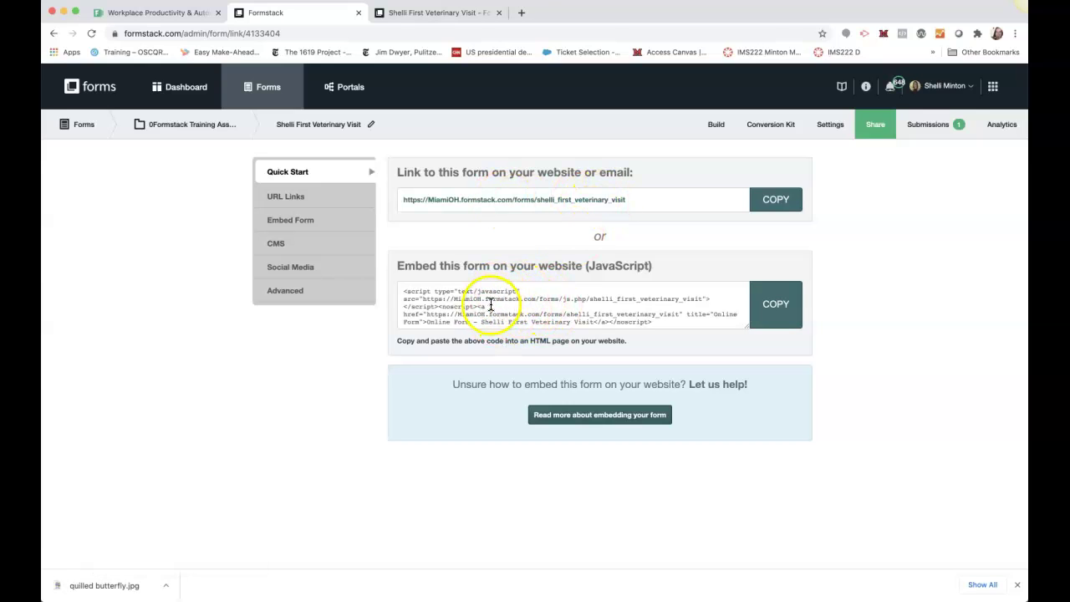
click(763, 203)
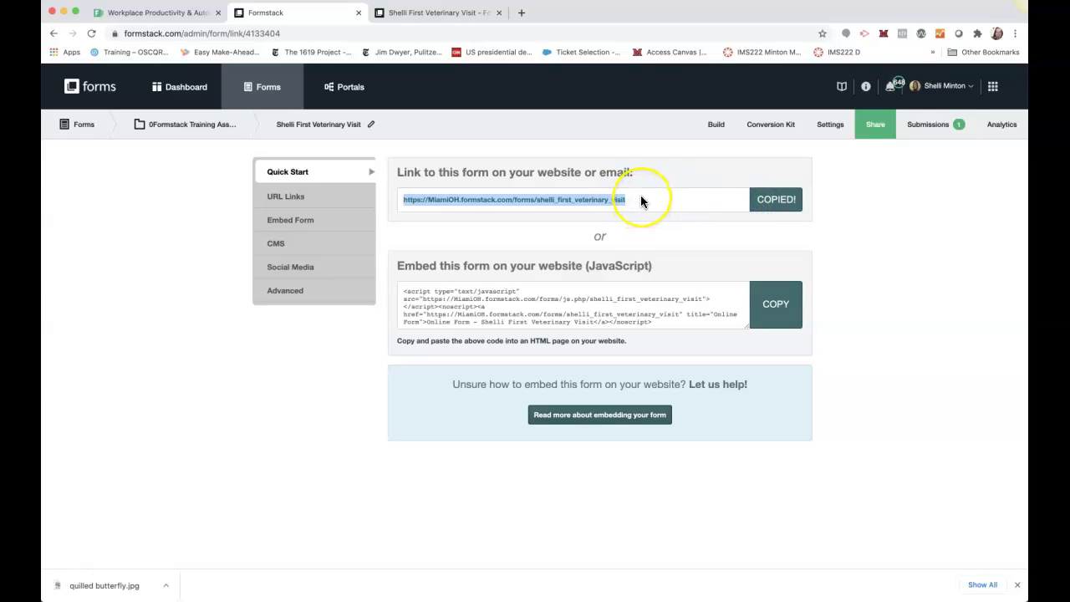